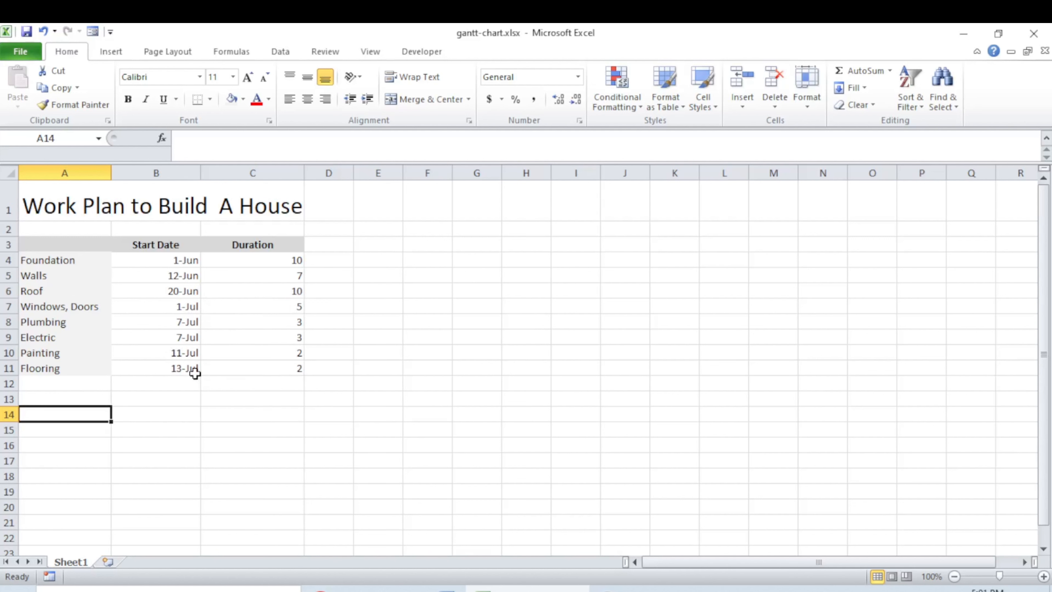
pyautogui.click(294, 377)
pyautogui.click(251, 406)
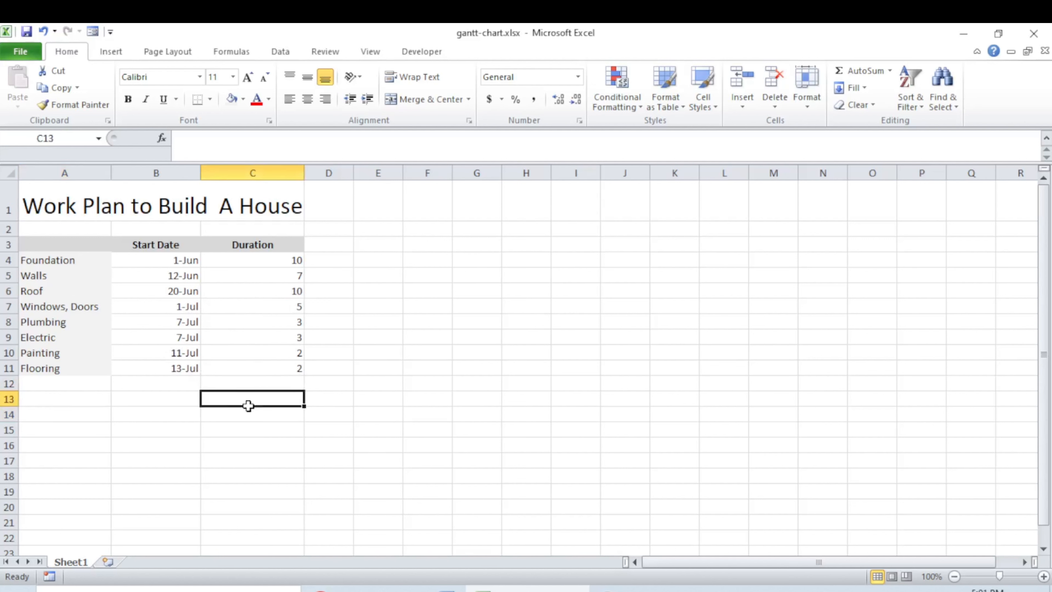
pyautogui.moveTo(185, 265); pyautogui.dragTo(207, 369)
pyautogui.click(230, 381)
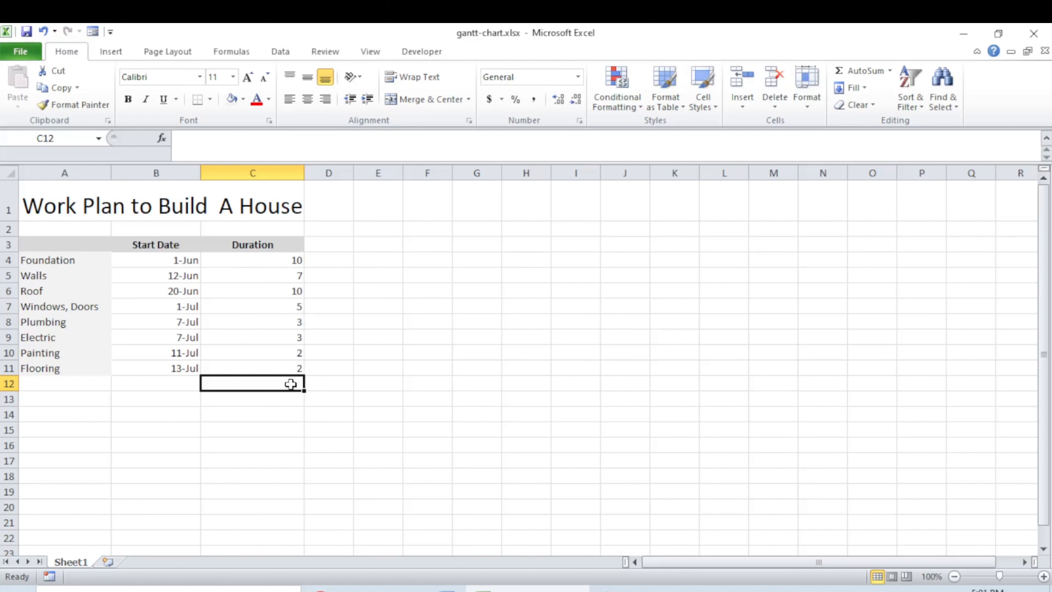
pyautogui.click(289, 394)
pyautogui.click(272, 355)
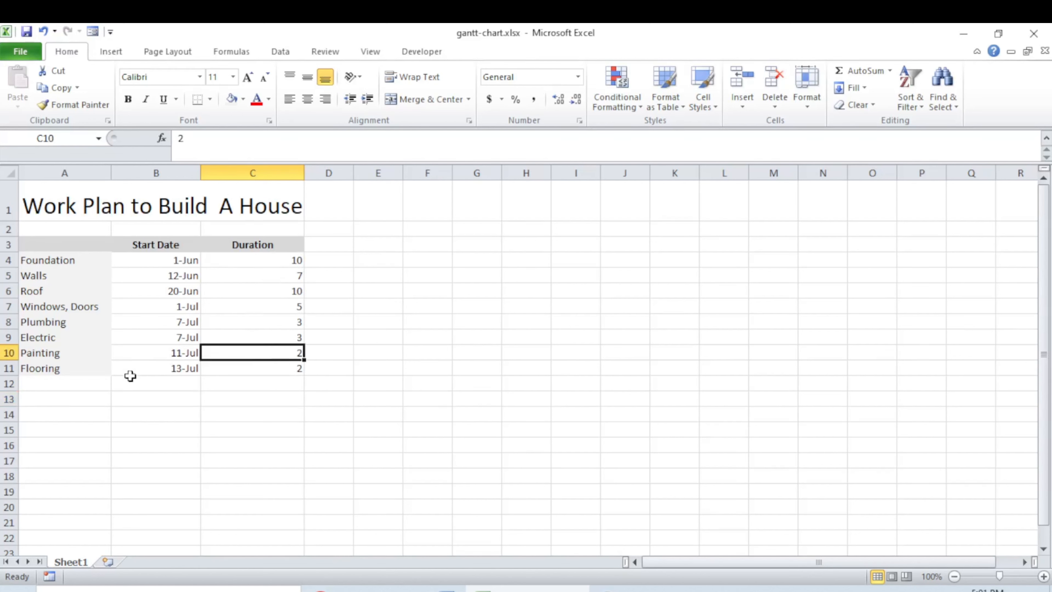
pyautogui.click(102, 416)
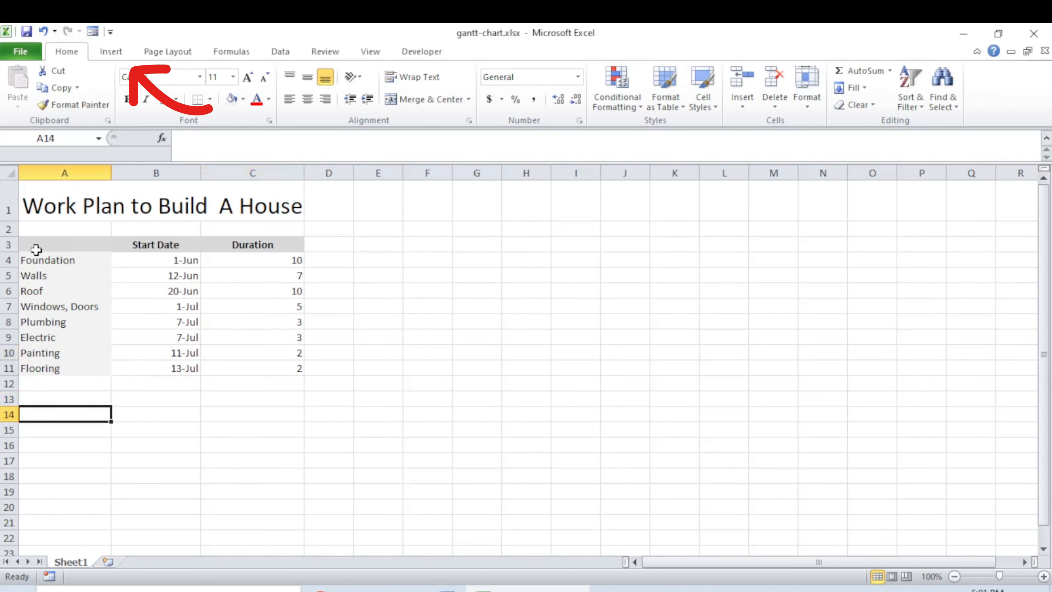
# Insert a 2-D stacked bar chart from the task table A3:C11 and reposition it beside the table, starting around row 4
pyautogui.moveTo(37, 245)
pyautogui.mouseDown()
pyautogui.moveTo(113, 295)
pyautogui.moveTo(301, 340)
pyautogui.moveTo(292, 365)
pyautogui.mouseUp()
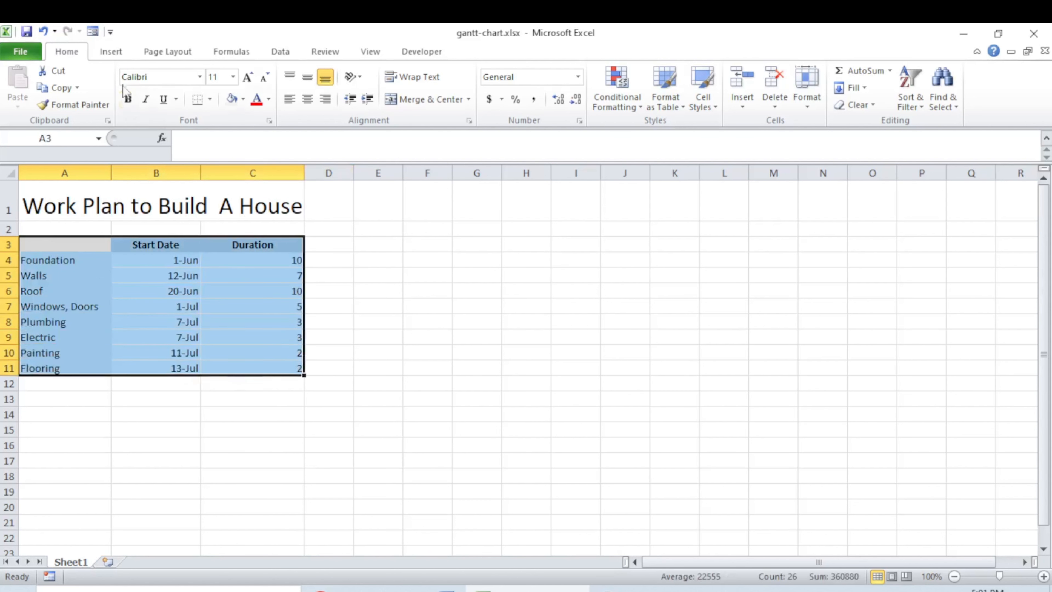
pyautogui.click(111, 52)
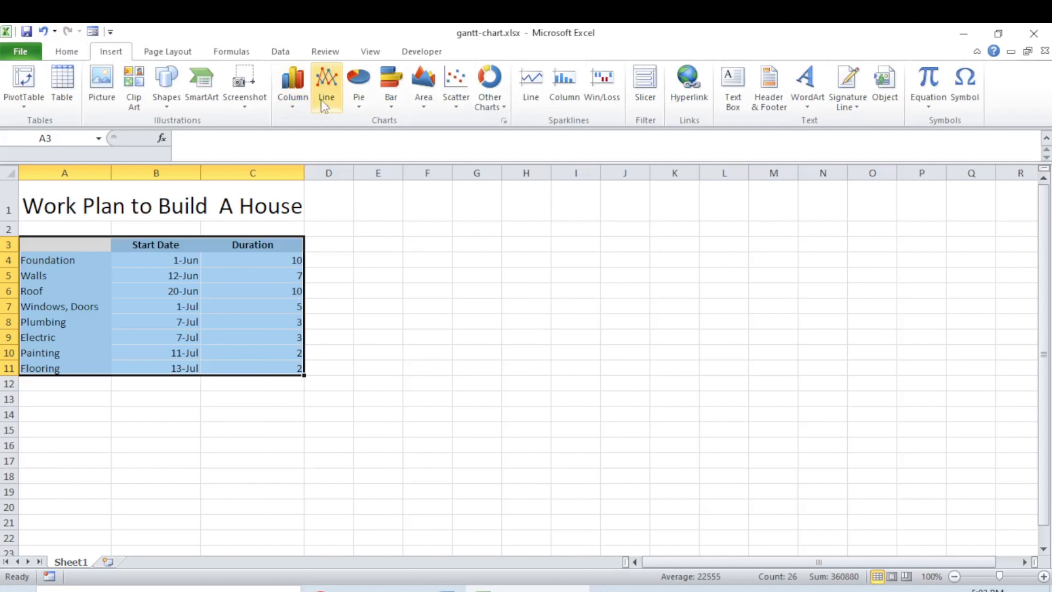
pyautogui.click(394, 108)
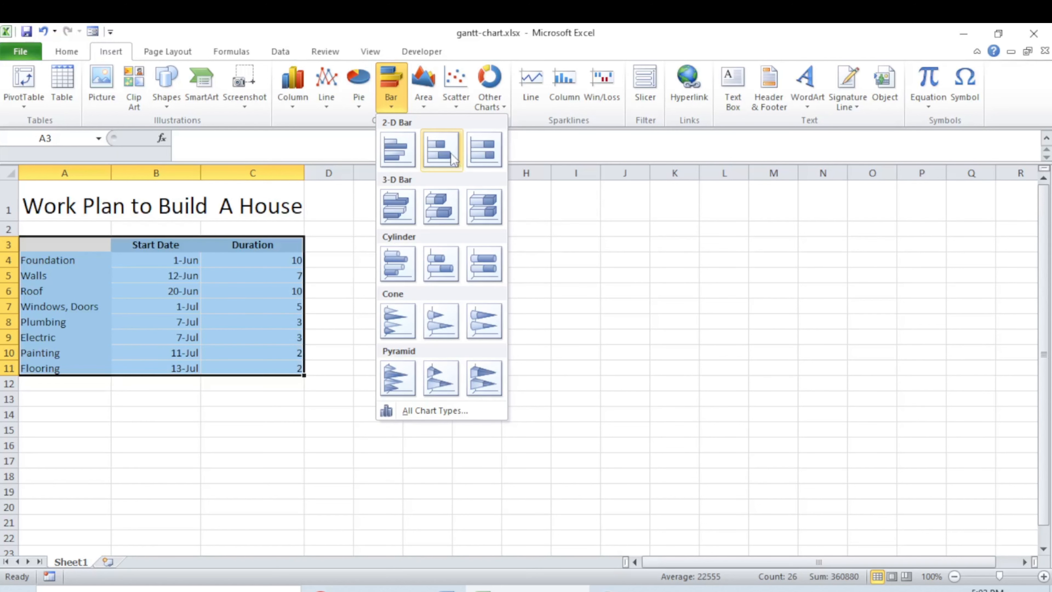
pyautogui.click(440, 150)
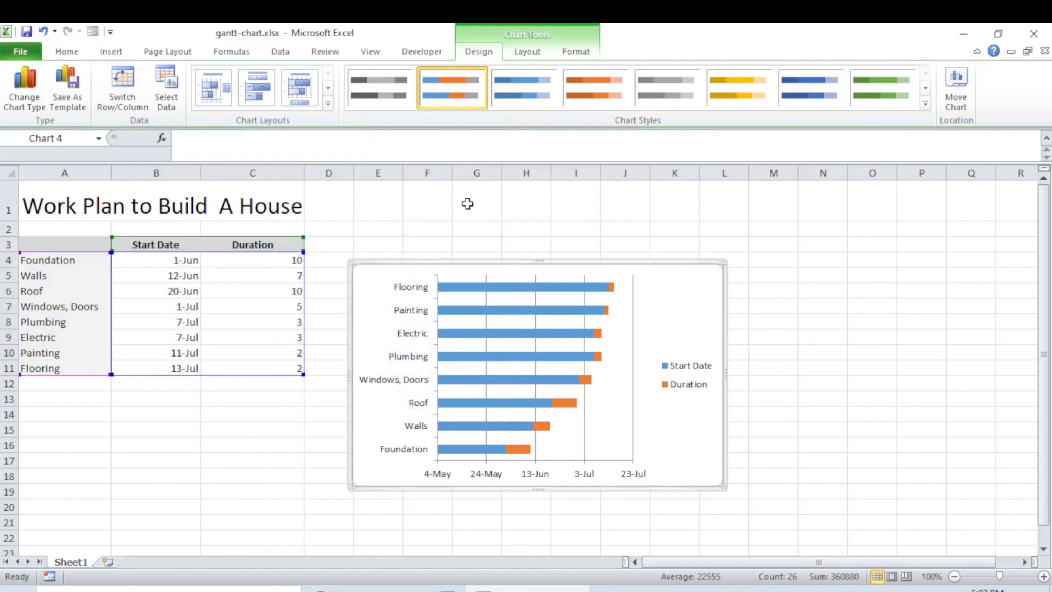
pyautogui.moveTo(669, 287); pyautogui.dragTo(714, 257)
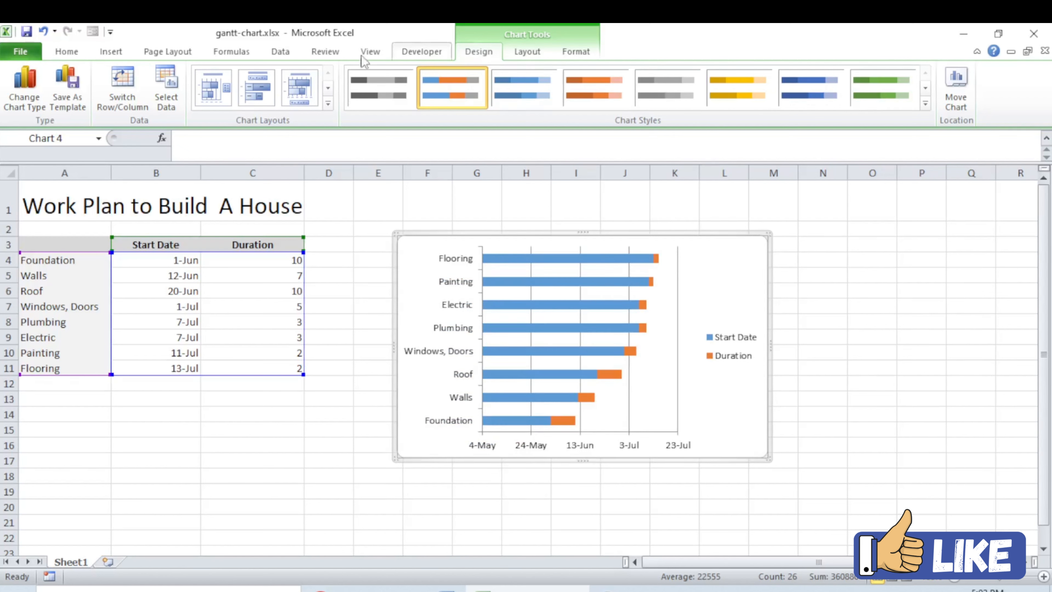
# Add a title above the chart reading "Work Plan to Build A House"
pyautogui.click(528, 54)
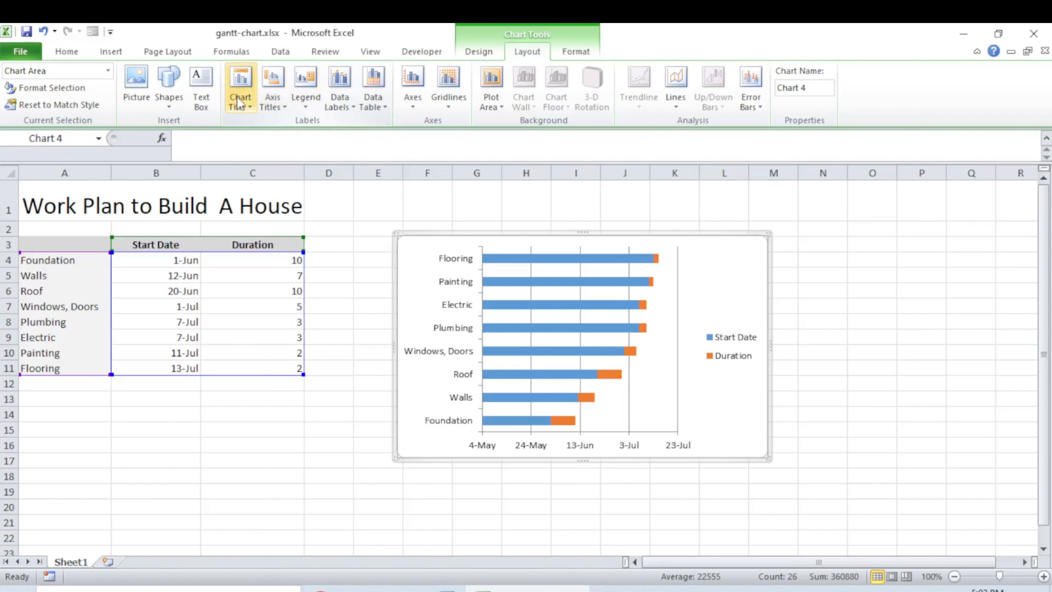
pyautogui.click(247, 109)
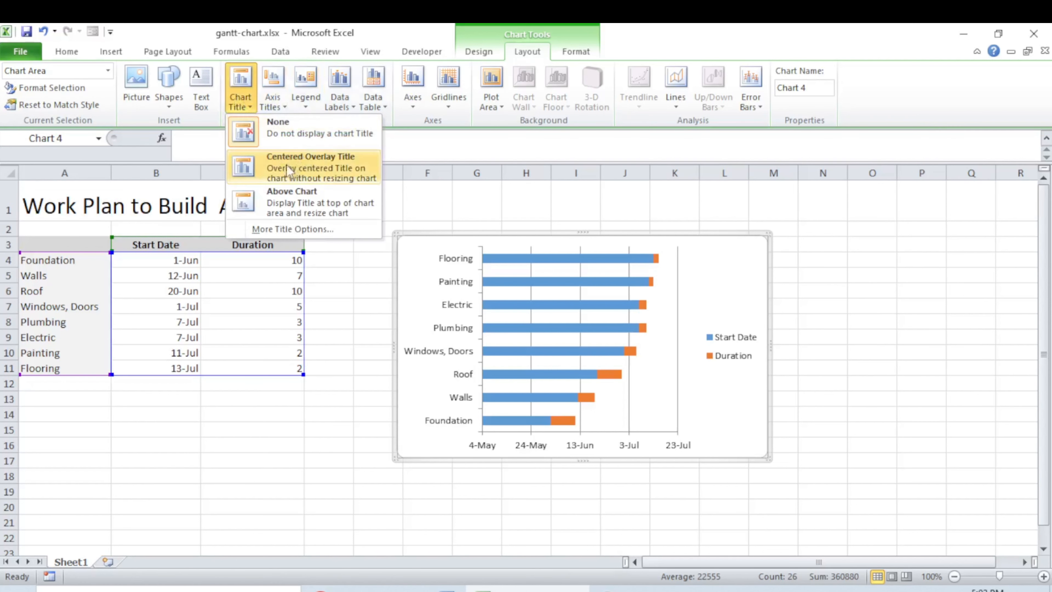
pyautogui.click(312, 199)
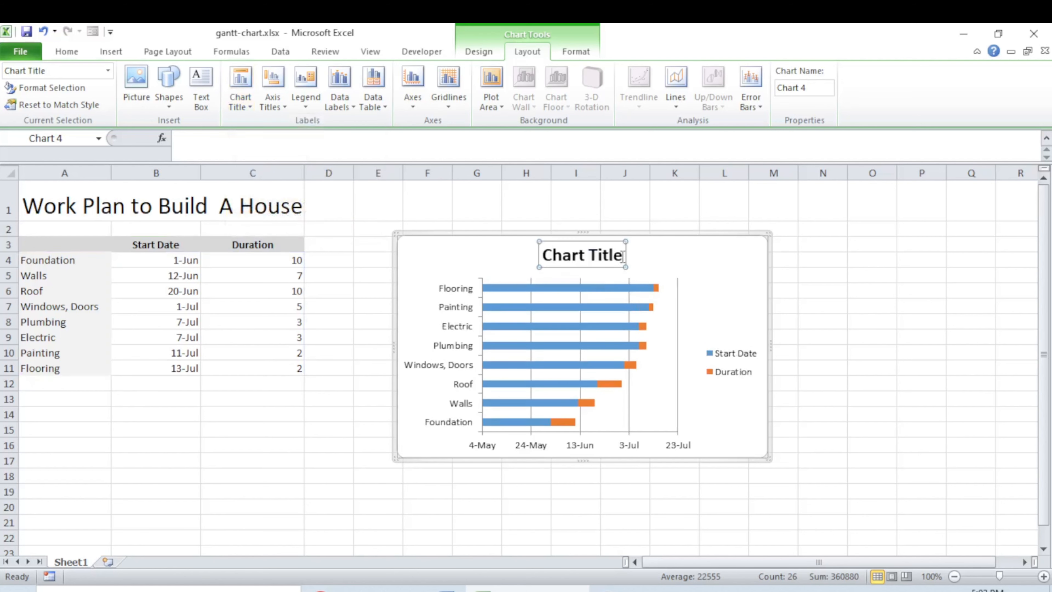
pyautogui.tripleClick(593, 254)
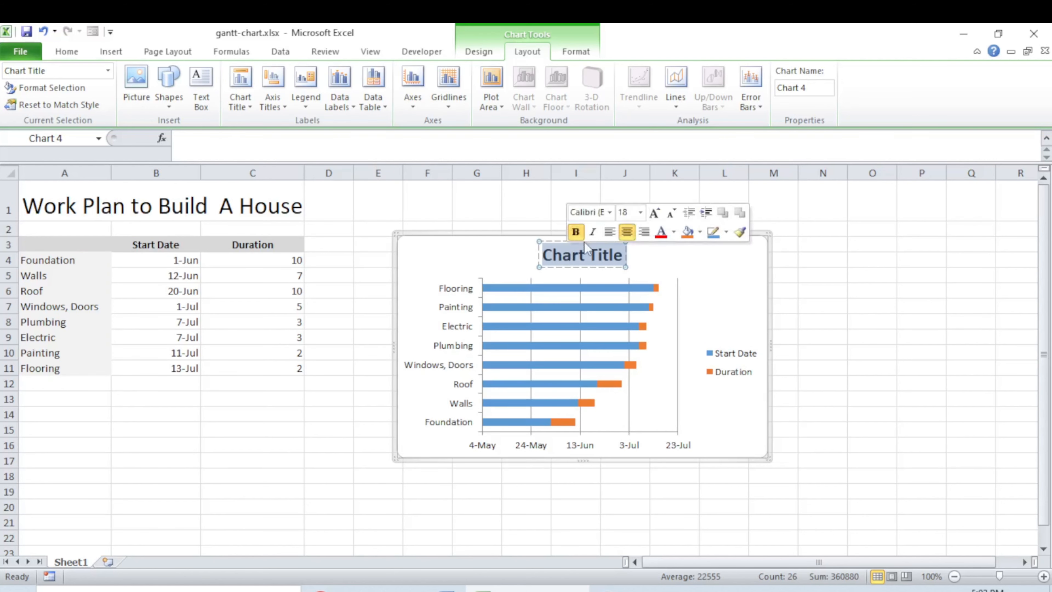
pyautogui.write('Worl')
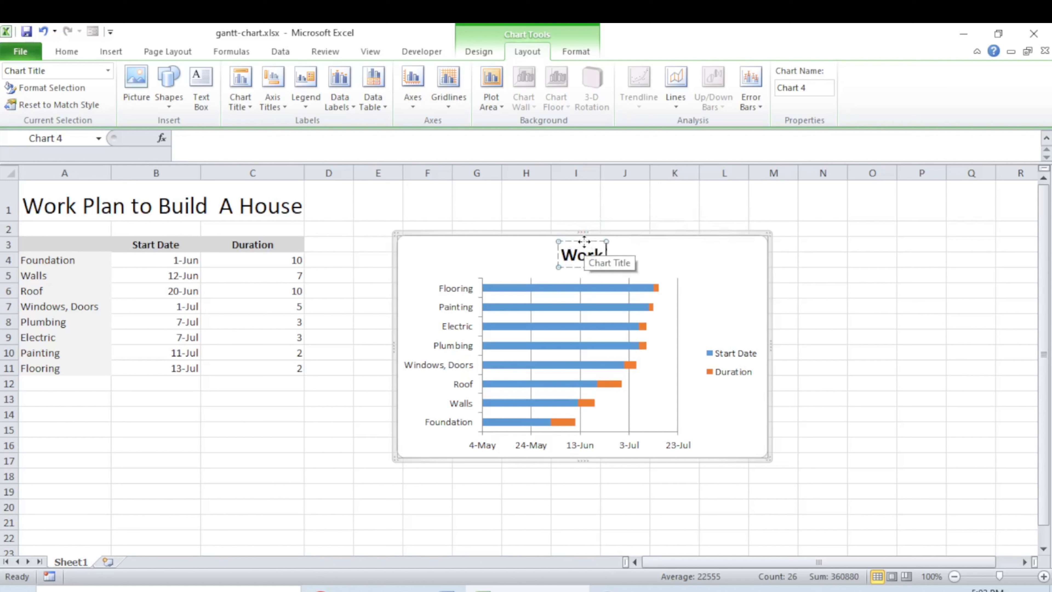
pyautogui.write(' Plan')
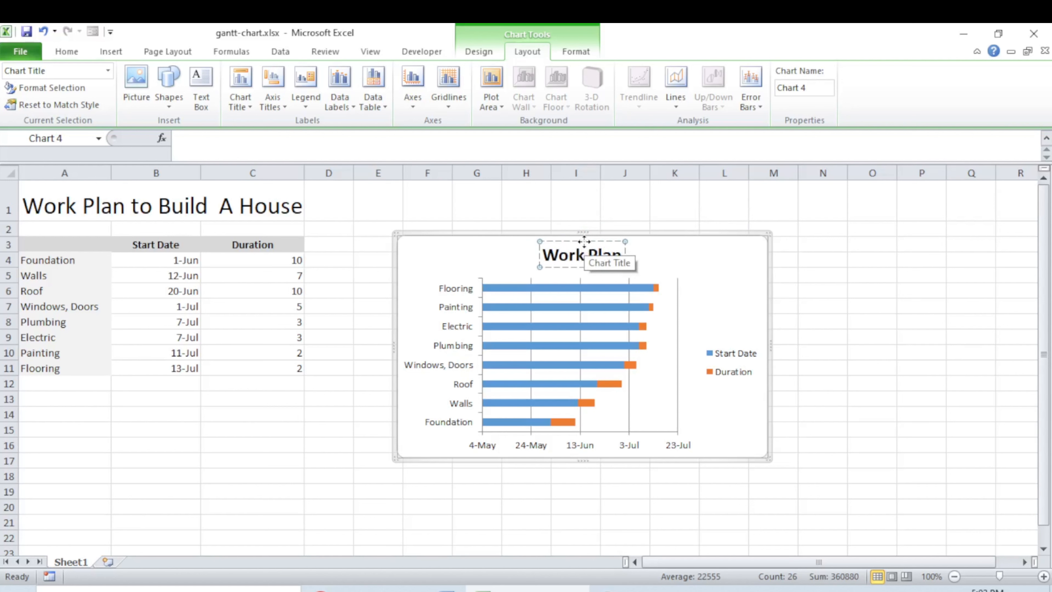
pyautogui.write(' to Build A')
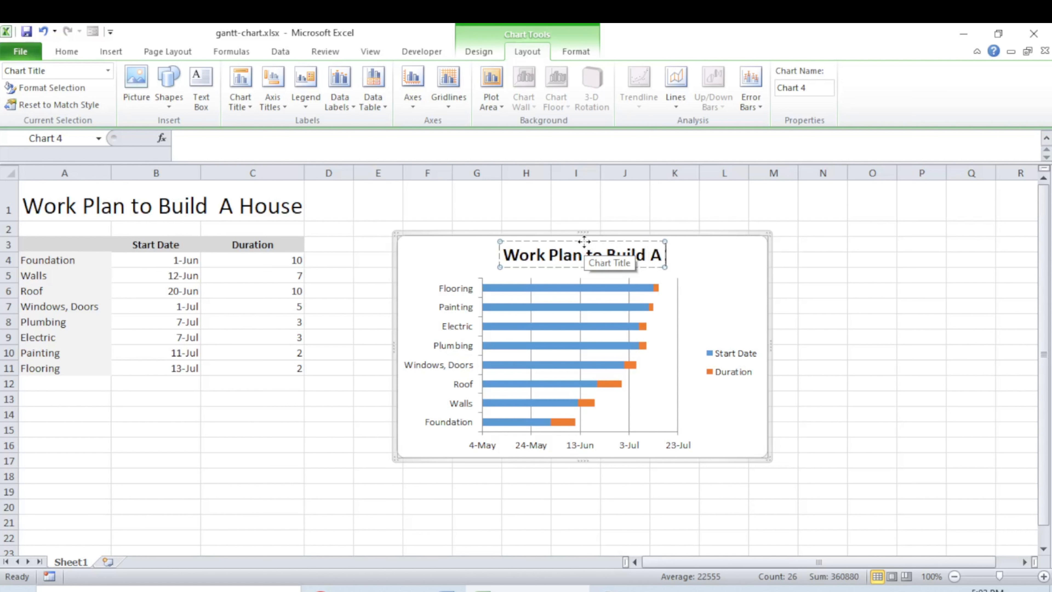
pyautogui.write(' House')
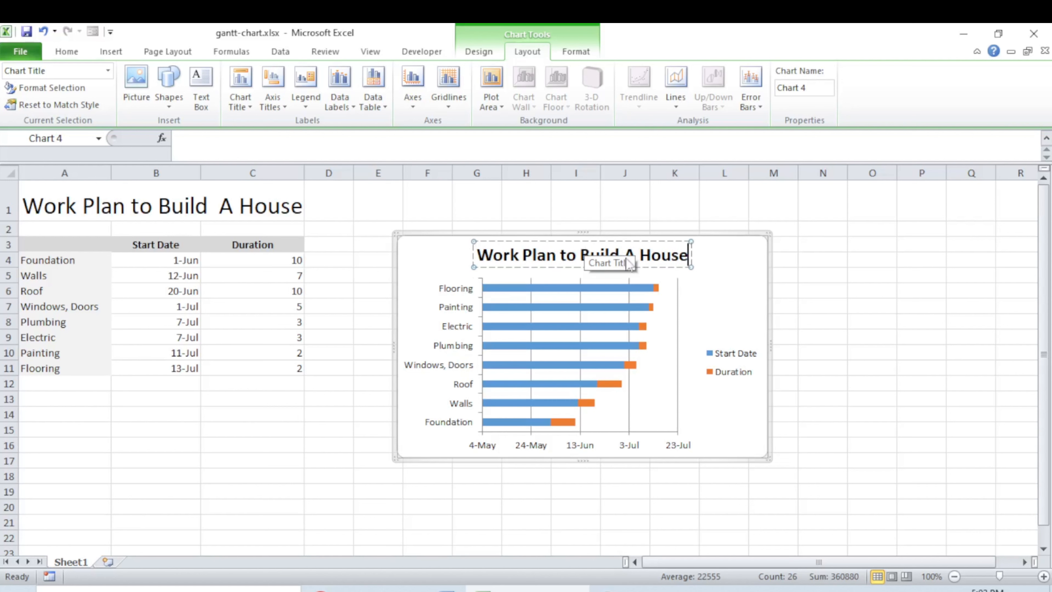
pyautogui.click(724, 326)
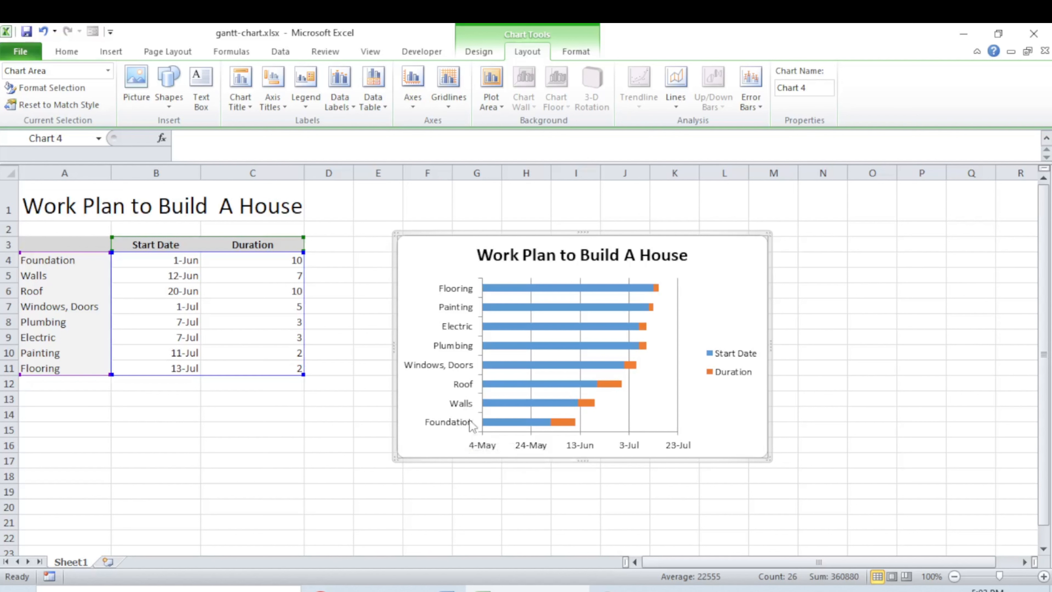
# Format the chart's vertical task axis to show its categories in reverse order
pyautogui.click(457, 347)
pyautogui.rightClick(457, 348)
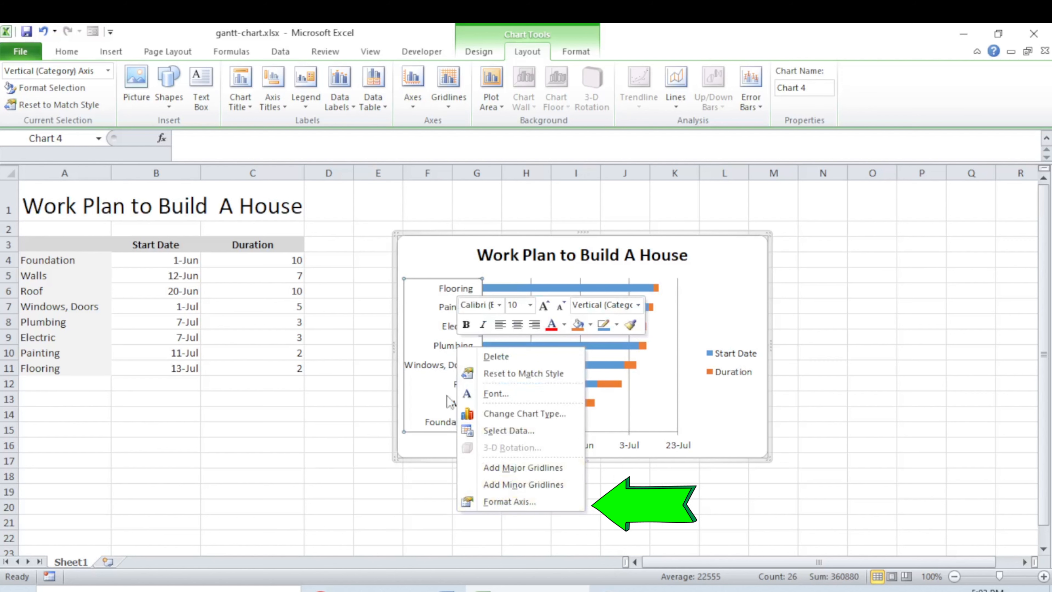
pyautogui.click(504, 507)
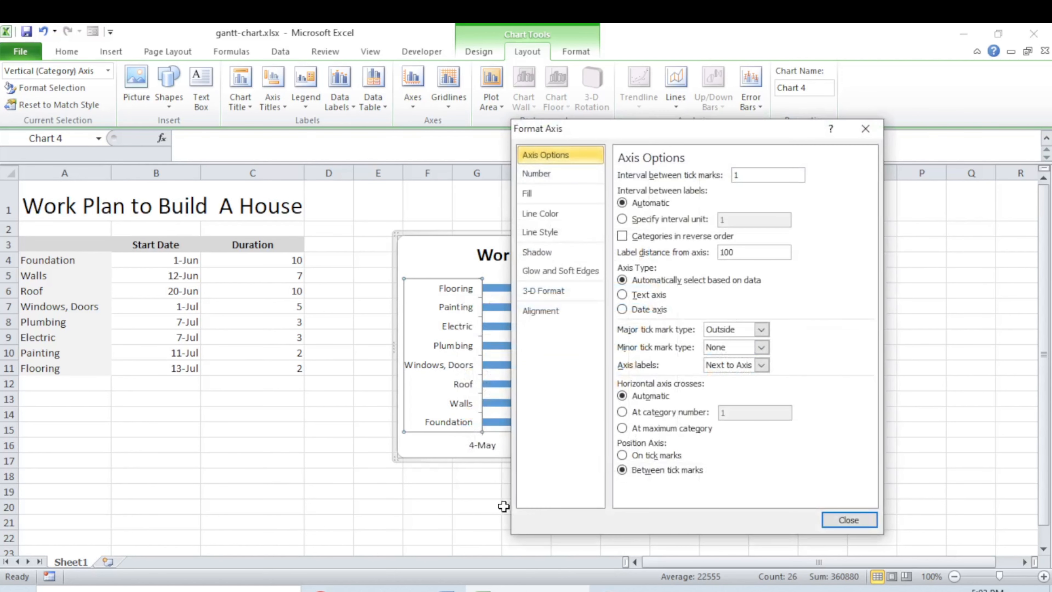
pyautogui.moveTo(696, 135); pyautogui.dragTo(623, 103)
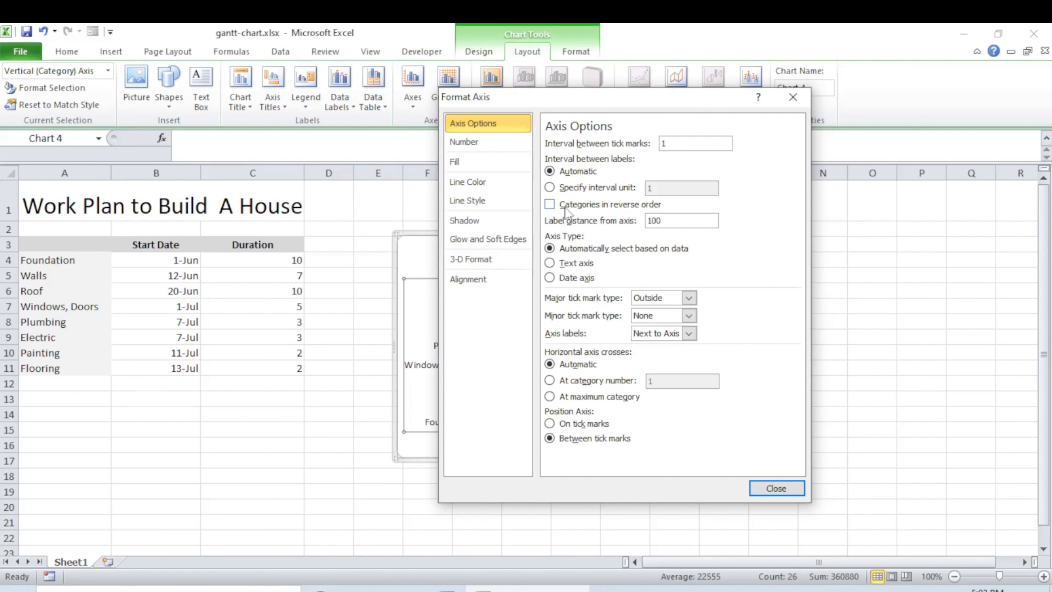
pyautogui.click(550, 204)
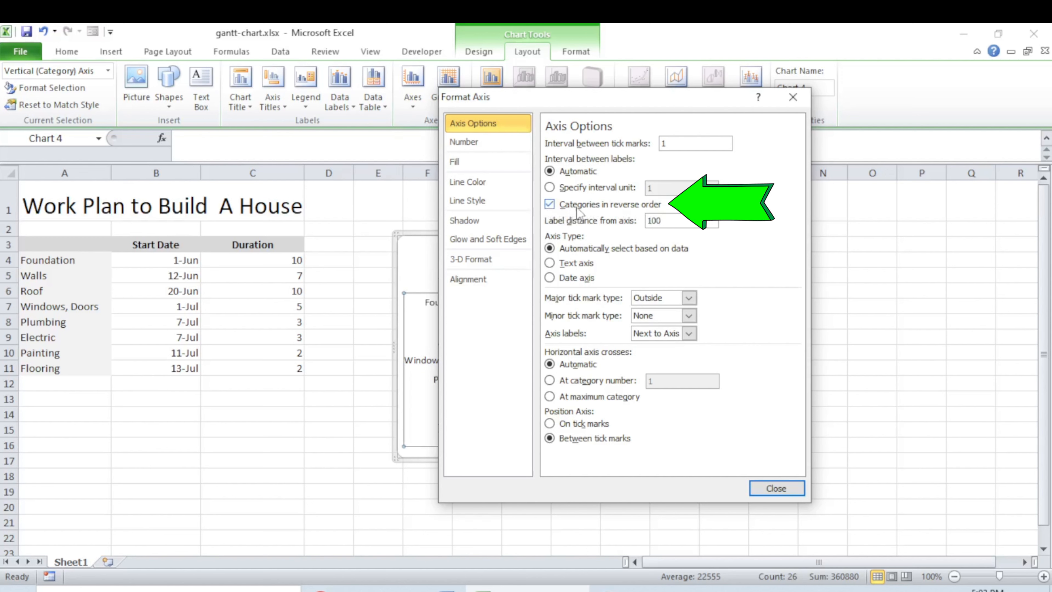
pyautogui.click(774, 493)
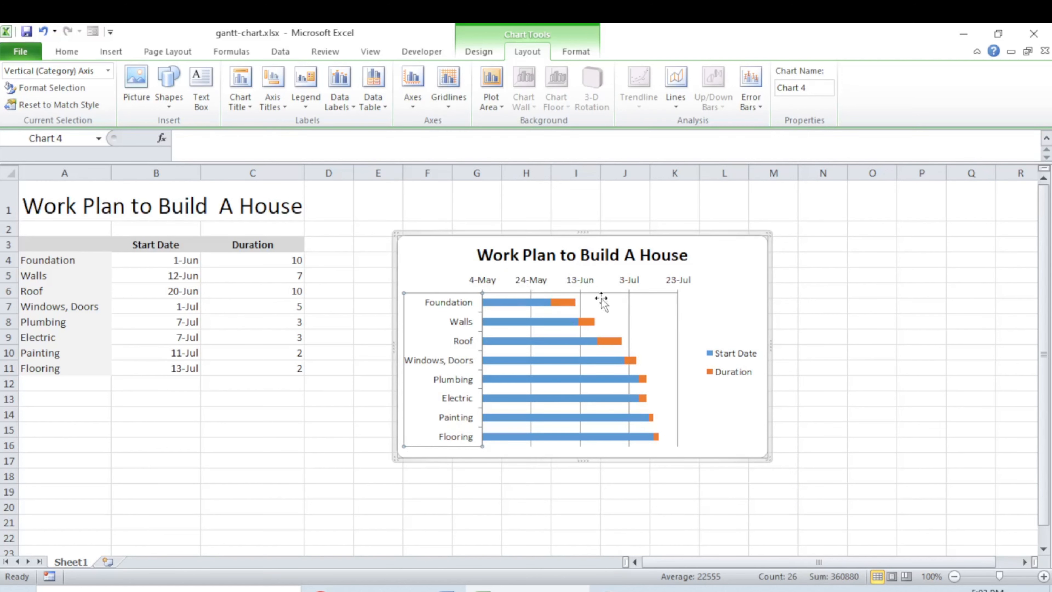
# Set the Start Date series bars in the chart to No fill
pyautogui.click(527, 325)
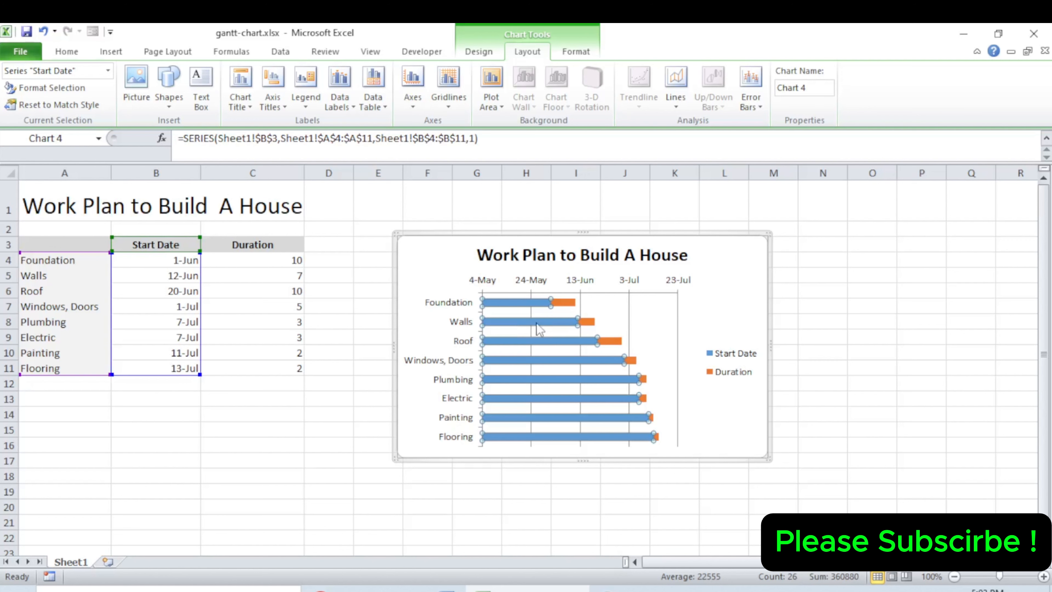
pyautogui.rightClick(537, 323)
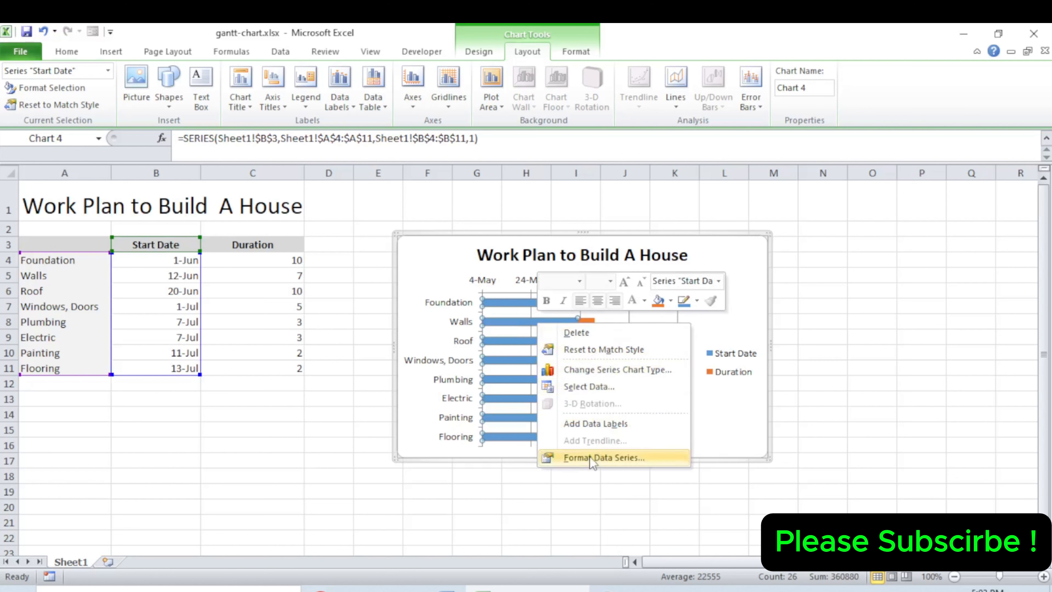
pyautogui.click(629, 458)
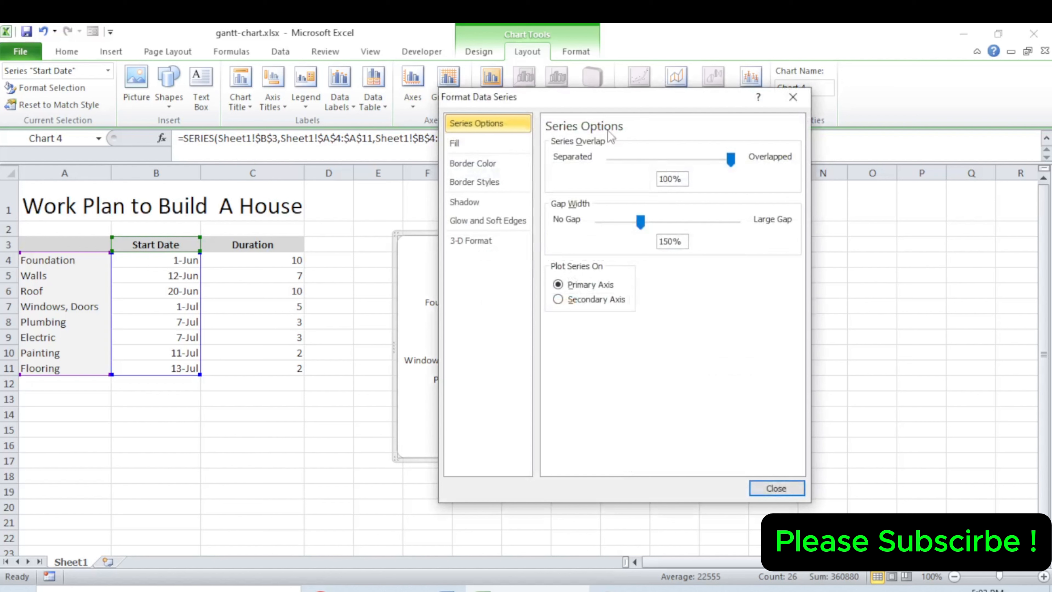
pyautogui.click(472, 145)
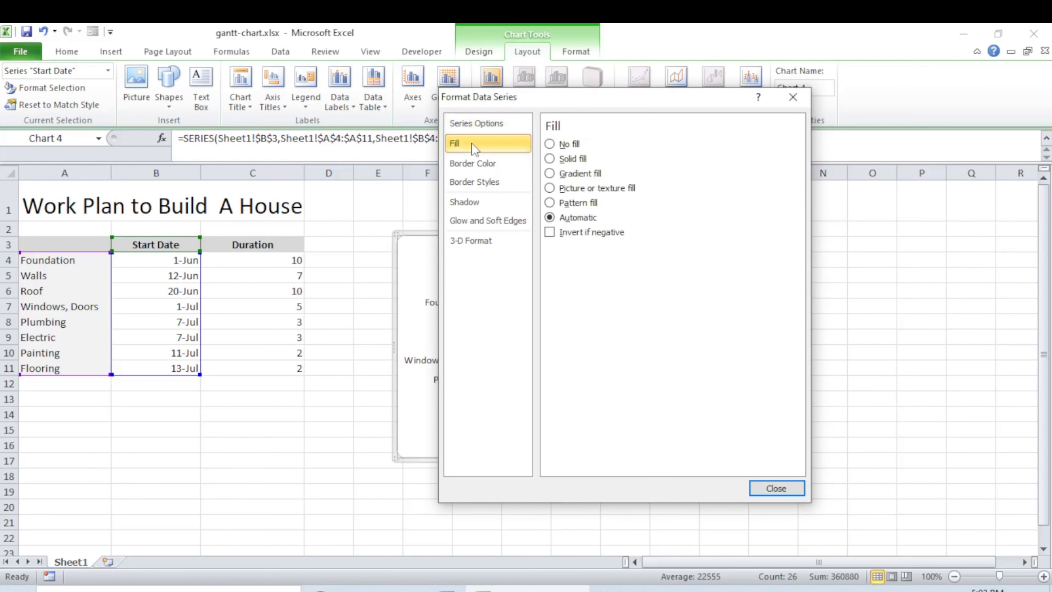
pyautogui.click(550, 144)
pyautogui.click(774, 488)
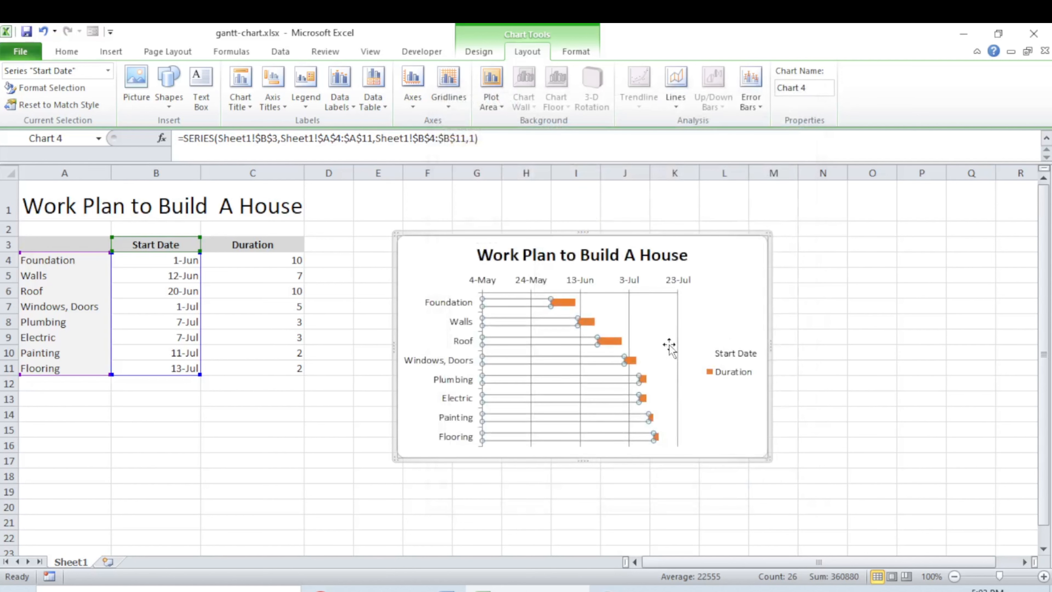
pyautogui.click(695, 385)
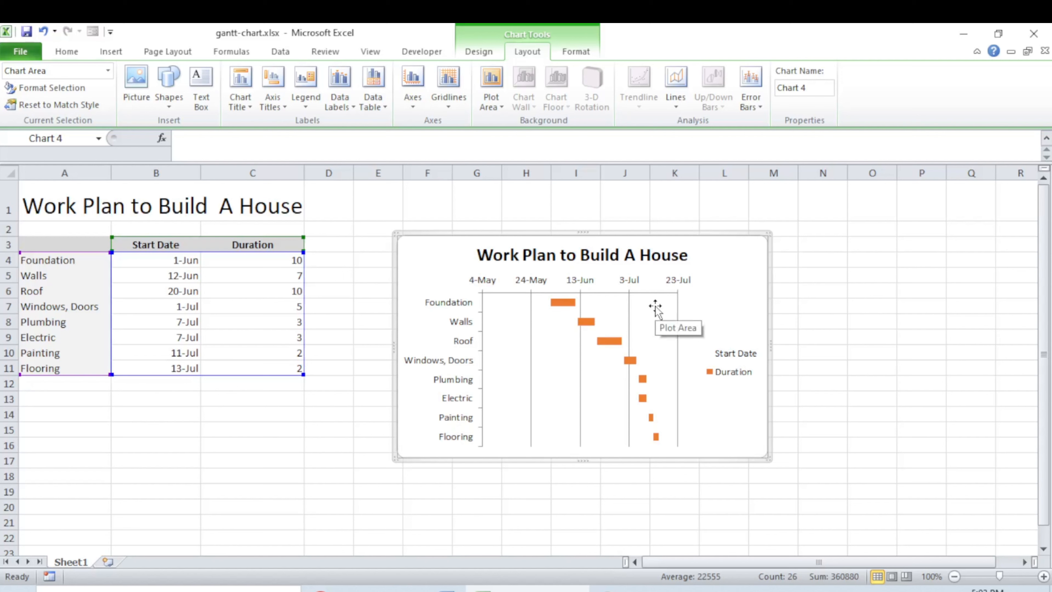
pyautogui.click(571, 280)
pyautogui.rightClick(571, 280)
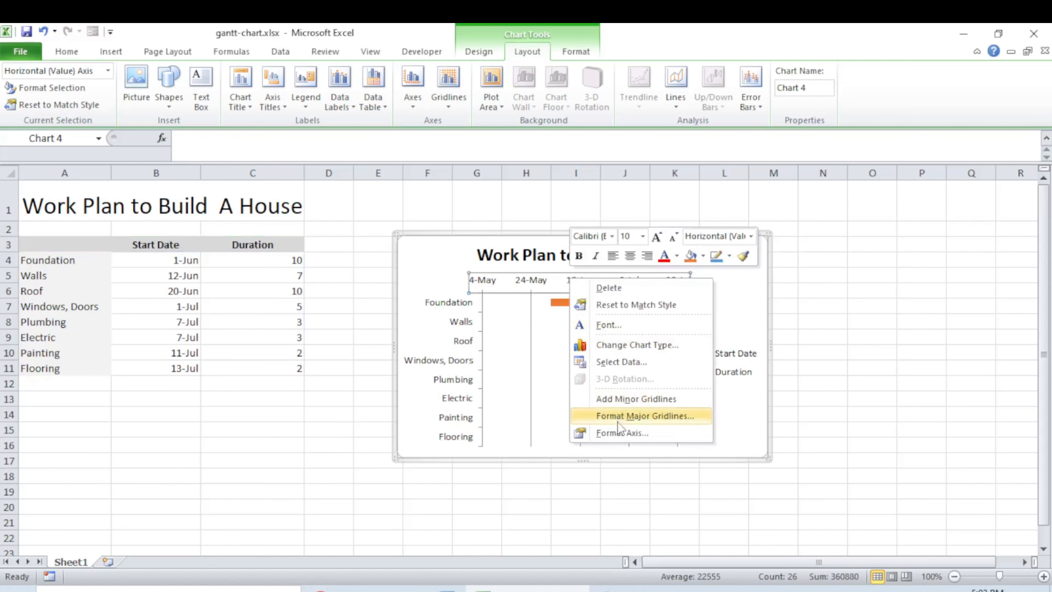
pyautogui.click(630, 436)
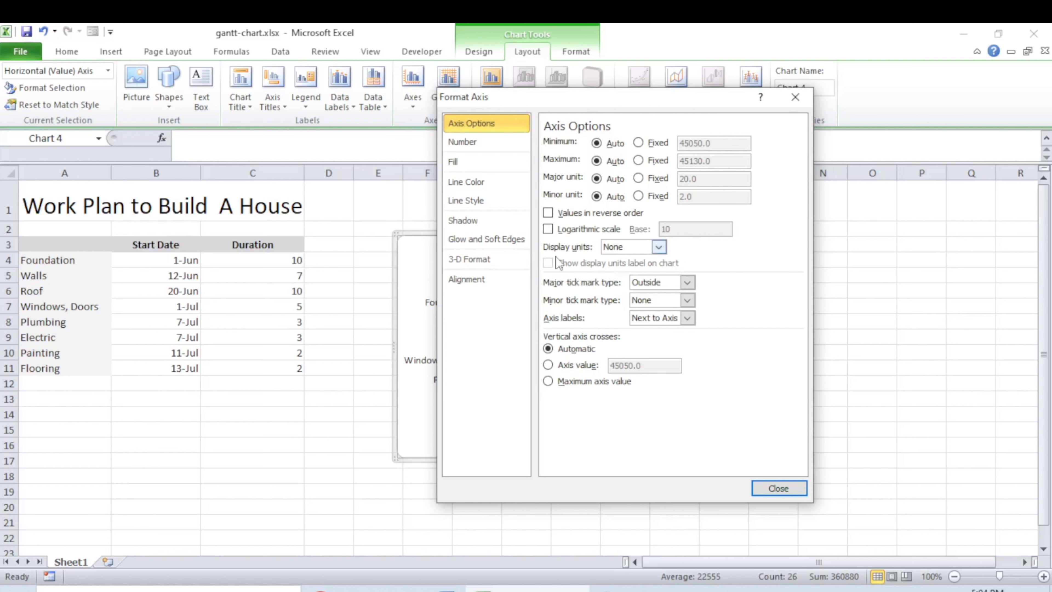
# Copy the Foundation start date from B4 into C14 and the Flooring start date from B11 into C16
pyautogui.click(183, 260)
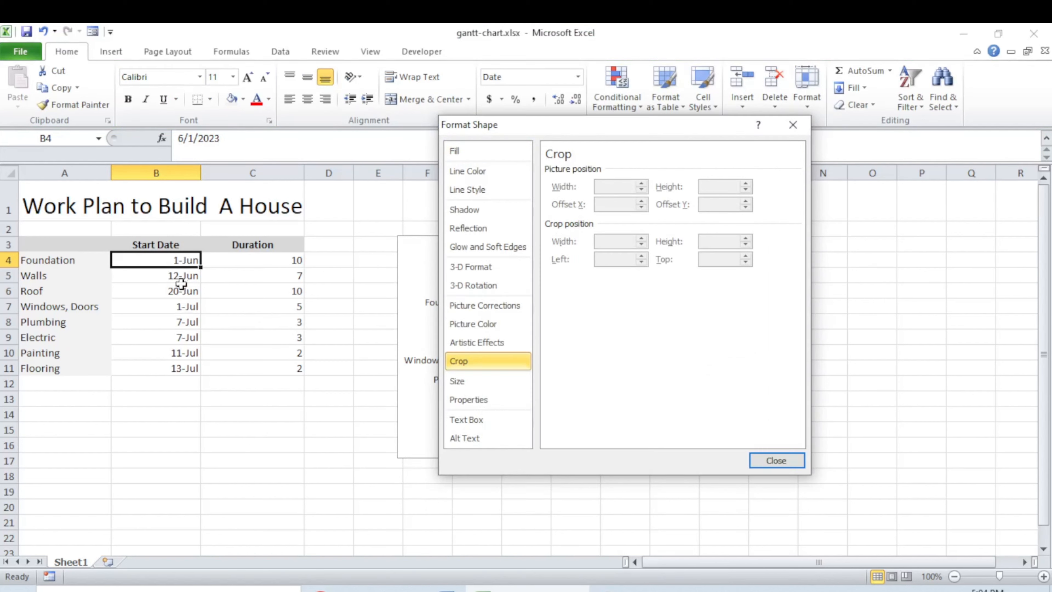
pyautogui.press('Return')
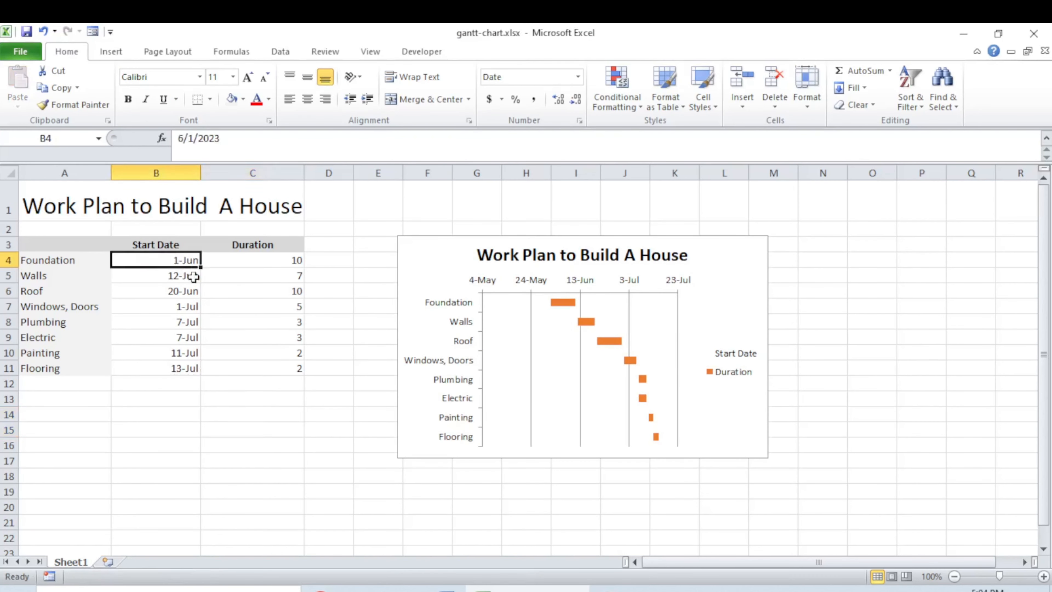
pyautogui.hotkey('ctrl', 'c')
pyautogui.click(235, 416)
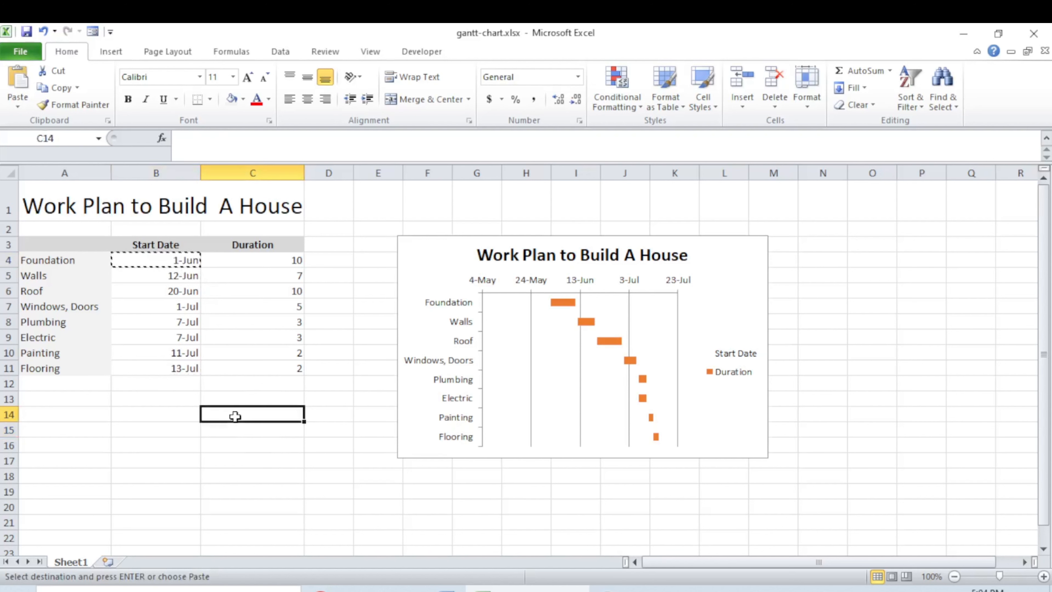
pyautogui.hotkey('ctrl', 'v')
pyautogui.click(179, 367)
pyautogui.hotkey('ctrl', 'c')
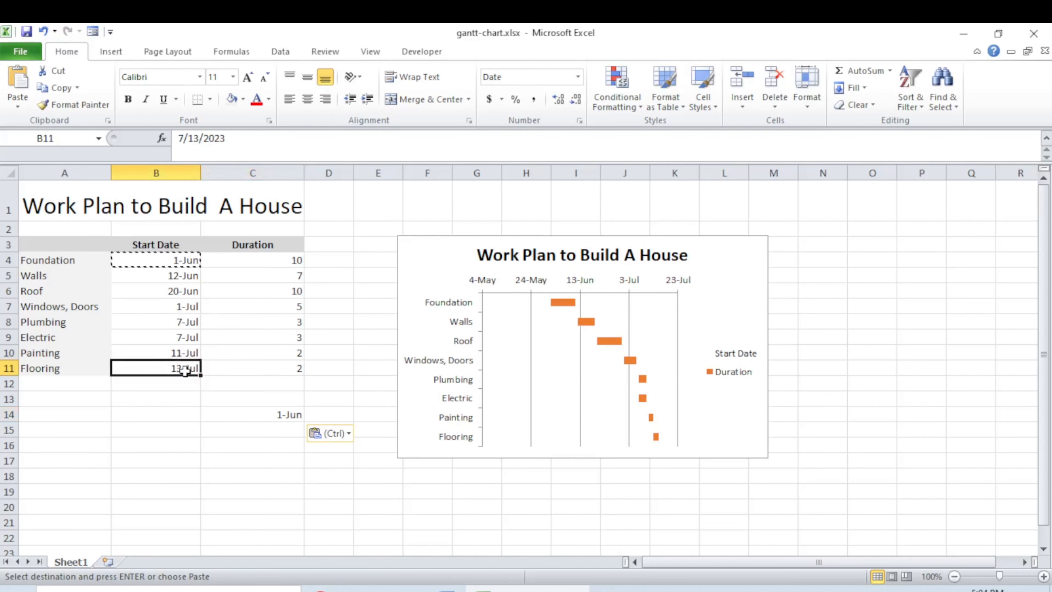
pyautogui.click(276, 441)
pyautogui.hotkey('ctrl', 'v')
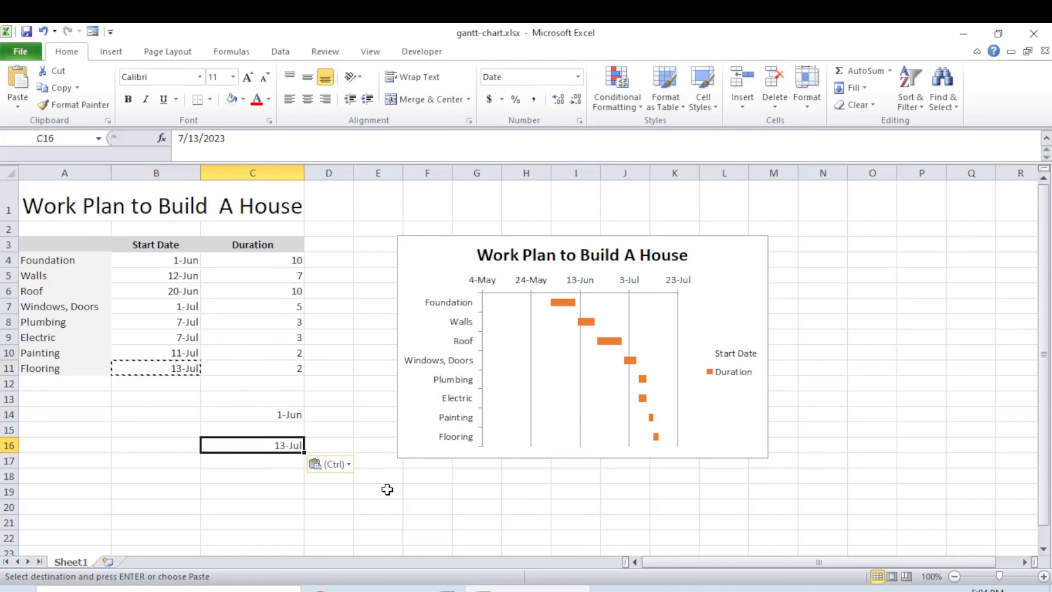
pyautogui.press('Escape')
# Format the copied dates in C14:C16 with the Number format to show them as serial numbers
pyautogui.moveTo(287, 414); pyautogui.dragTo(299, 447)
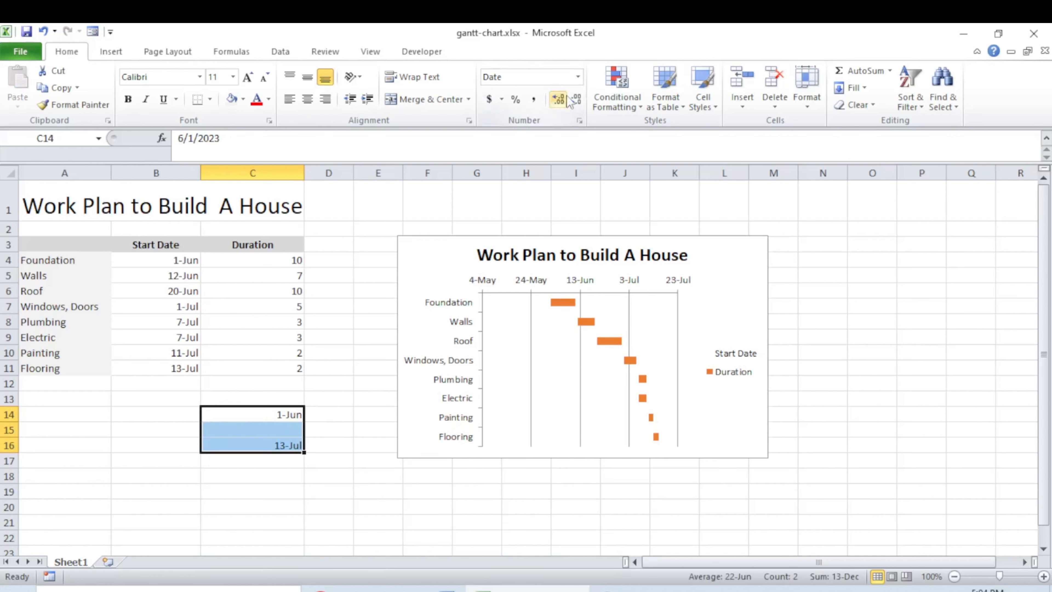
pyautogui.click(579, 78)
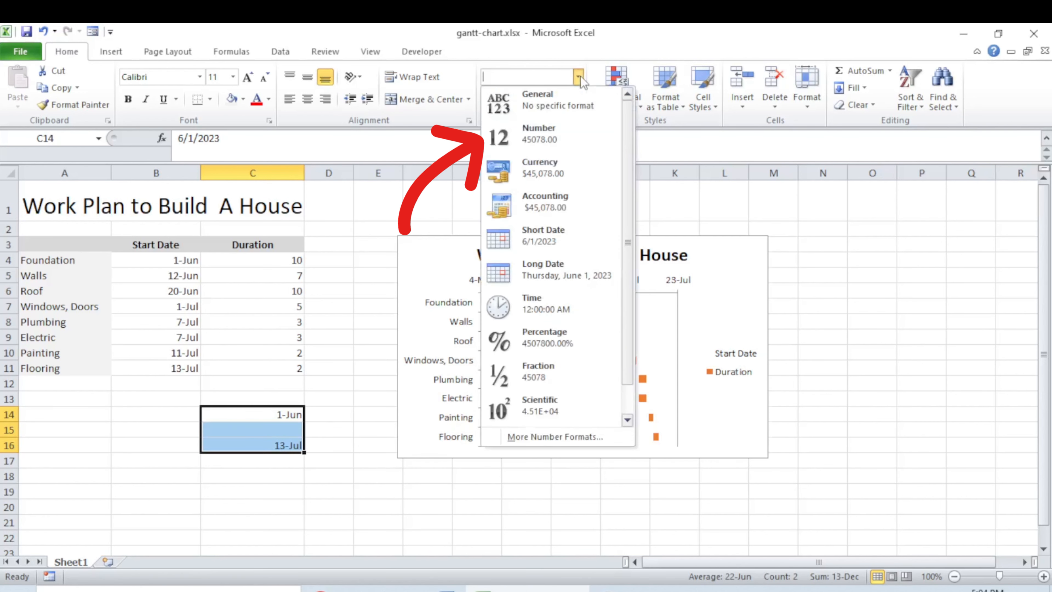
pyautogui.click(554, 135)
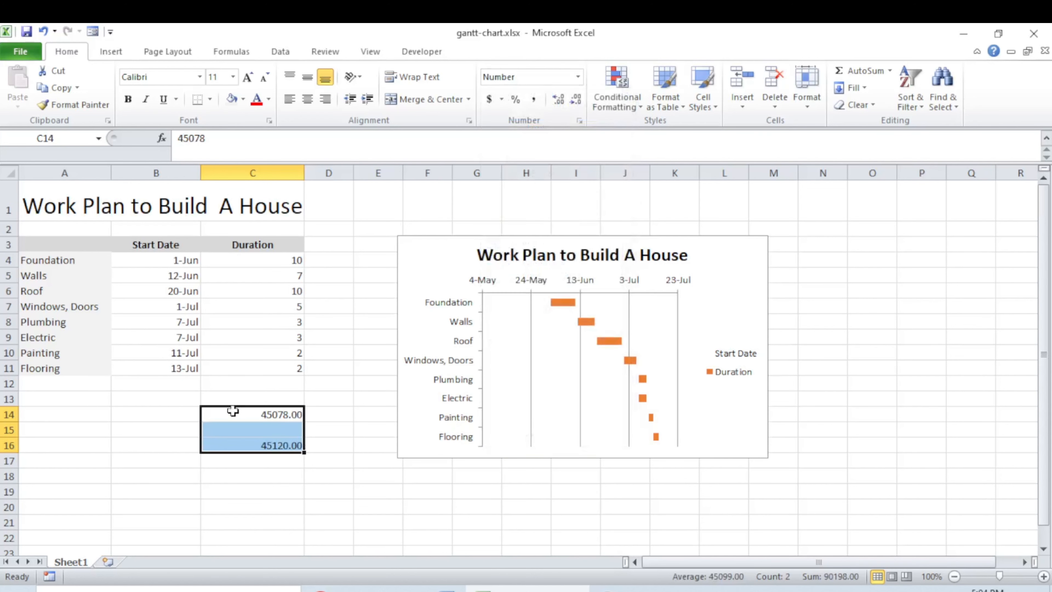
pyautogui.click(219, 478)
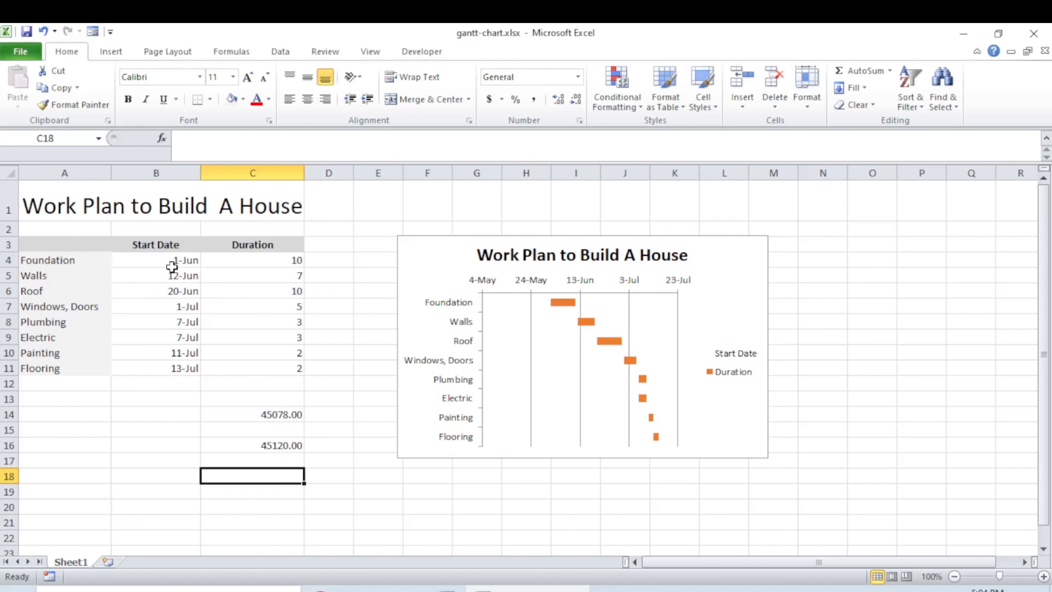
# Fix the chart's horizontal date axis minimum at 45078 and its maximum at 45122
pyautogui.click(486, 278)
pyautogui.rightClick(488, 280)
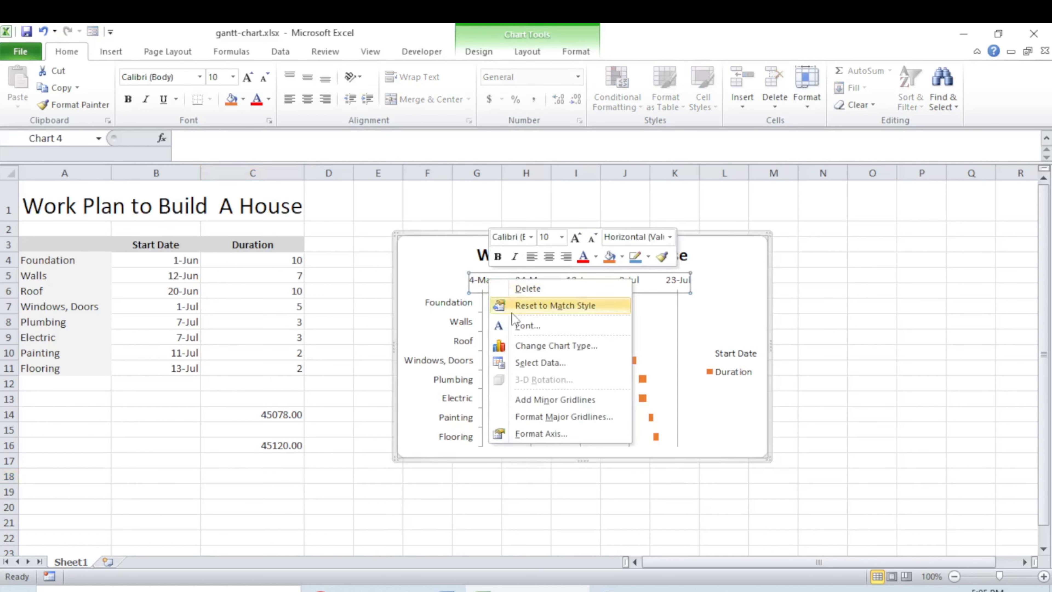
pyautogui.click(534, 438)
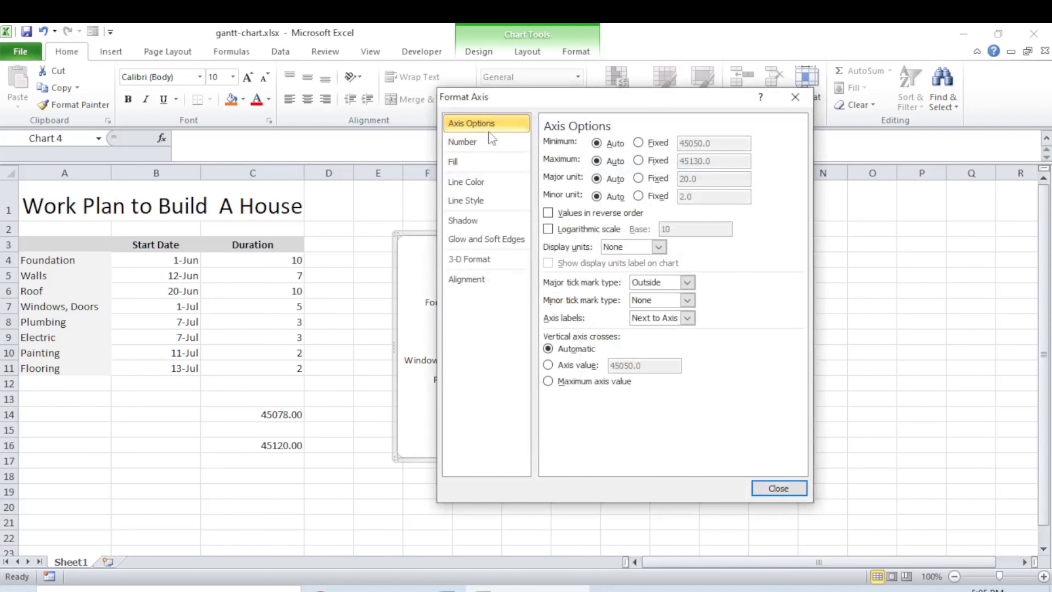
pyautogui.click(639, 143)
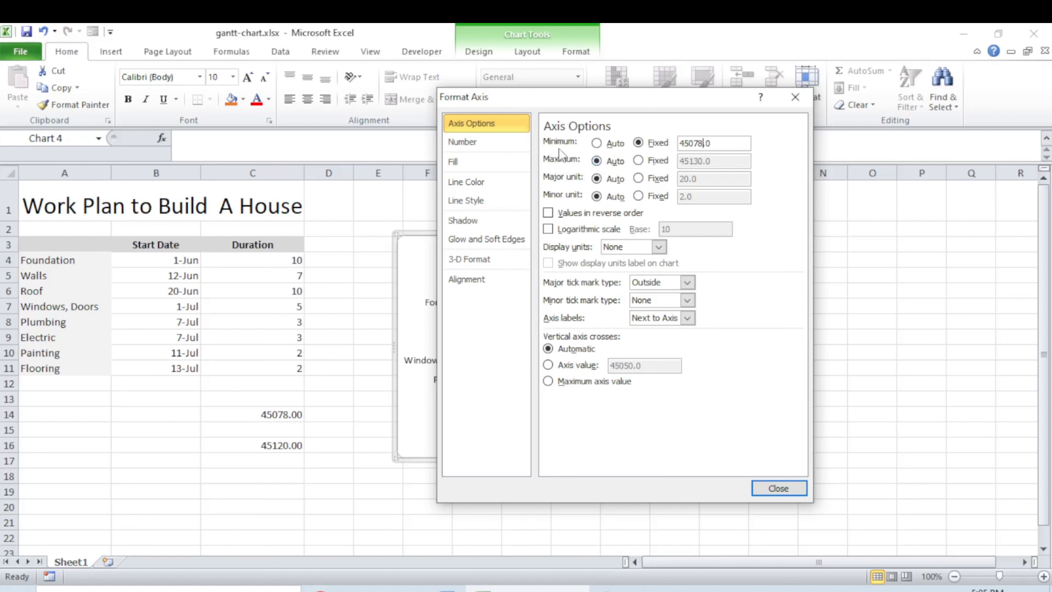
pyautogui.click(638, 161)
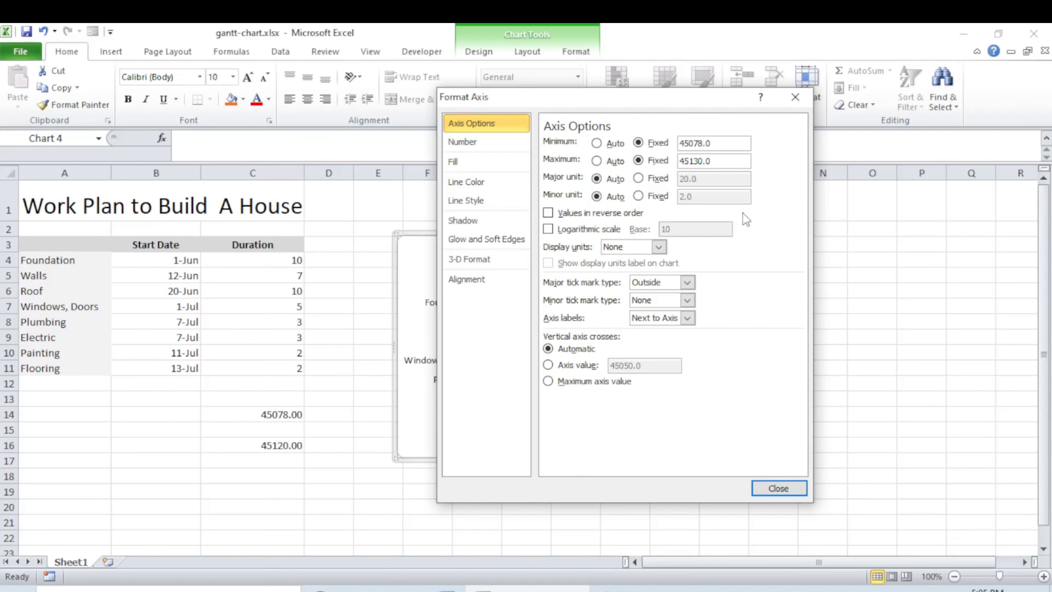
pyautogui.press('BackSpace')
pyautogui.press('BackSpace')
# Fix the date axis major unit at 7 and close the axis formatting
pyautogui.click(638, 179)
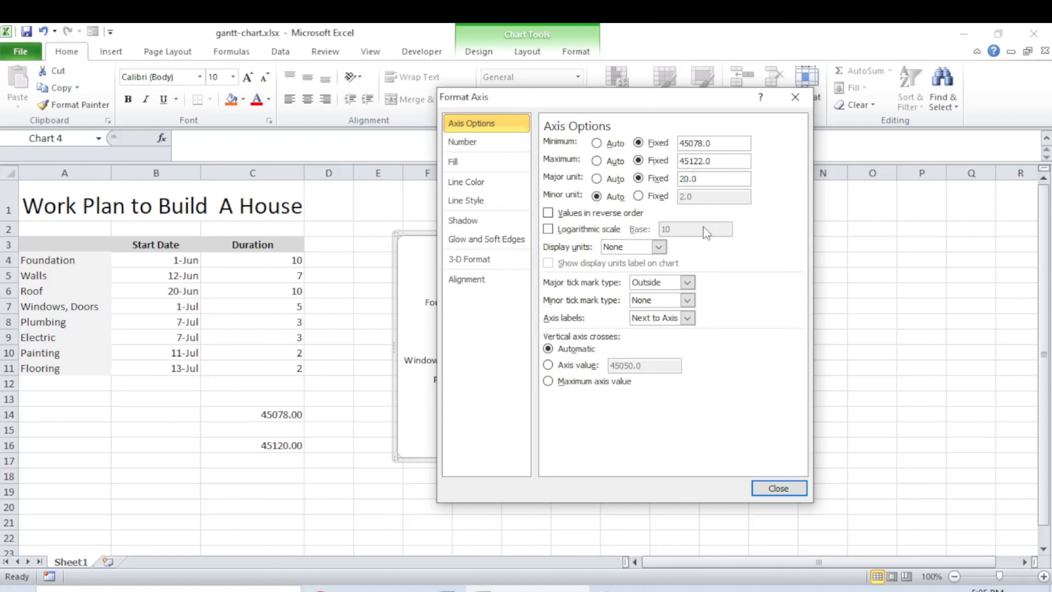
pyautogui.click(689, 179)
pyautogui.press('BackSpace')
pyautogui.press('BackSpace')
pyautogui.click(777, 489)
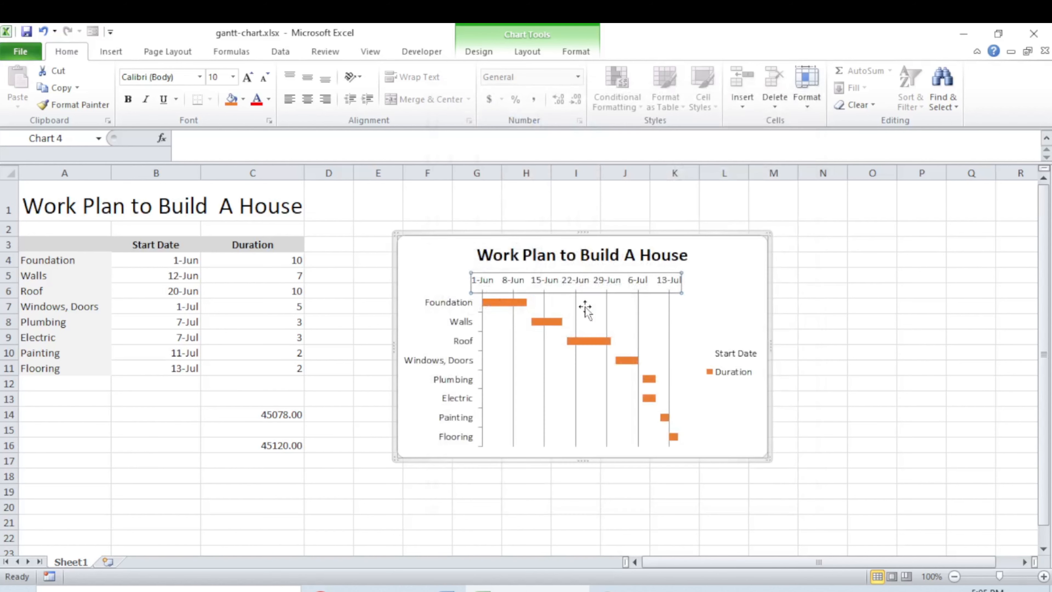
# Enlarge the chart on both sides and downward so it spans about columns E to O and reaches row 18
pyautogui.moveTo(768, 346); pyautogui.dragTo(864, 345)
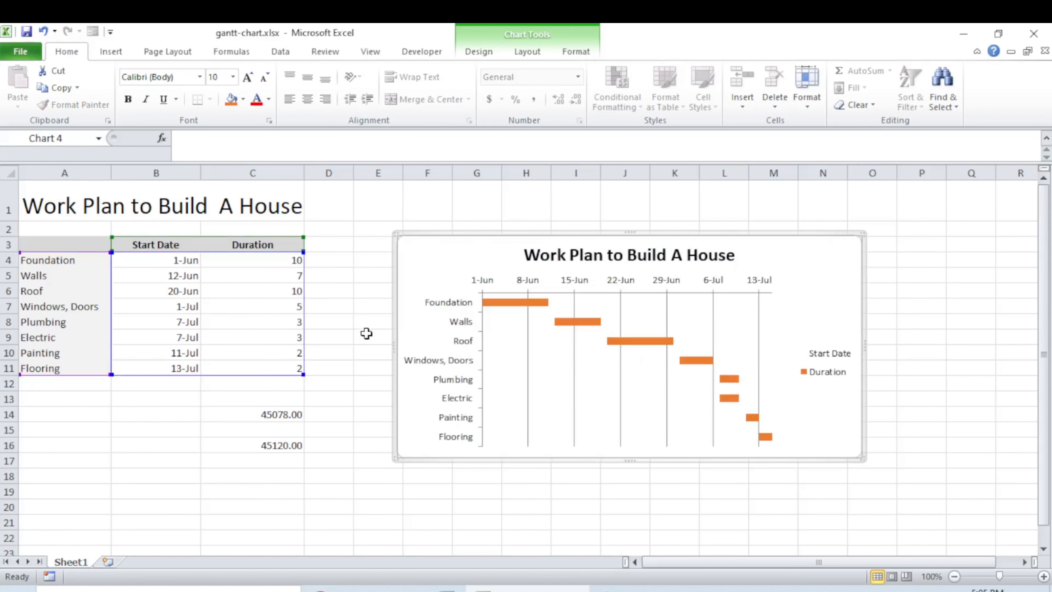
pyautogui.moveTo(394, 348); pyautogui.dragTo(378, 347)
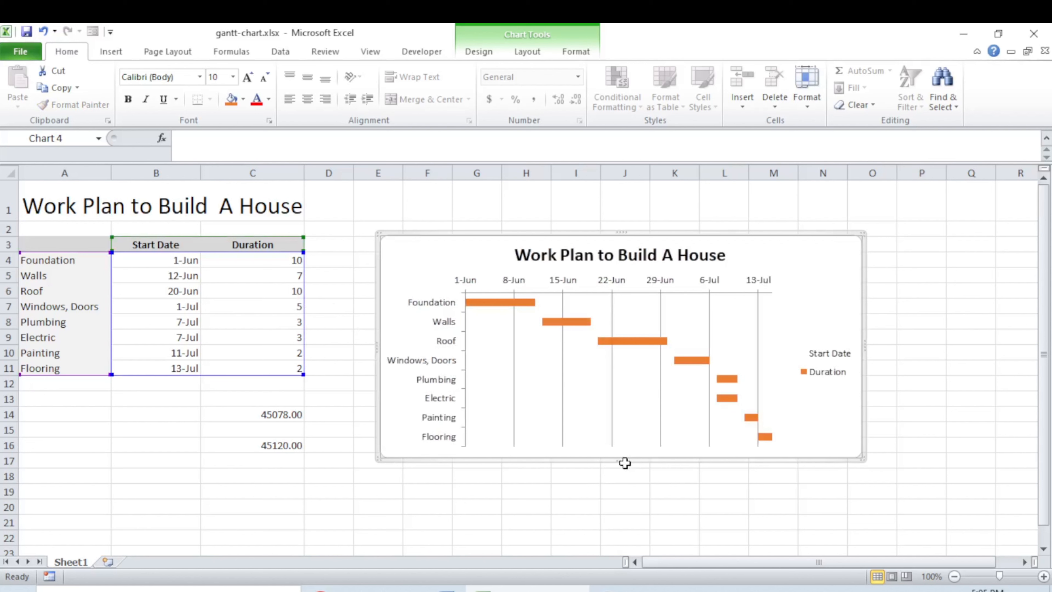
pyautogui.moveTo(620, 457); pyautogui.dragTo(628, 489)
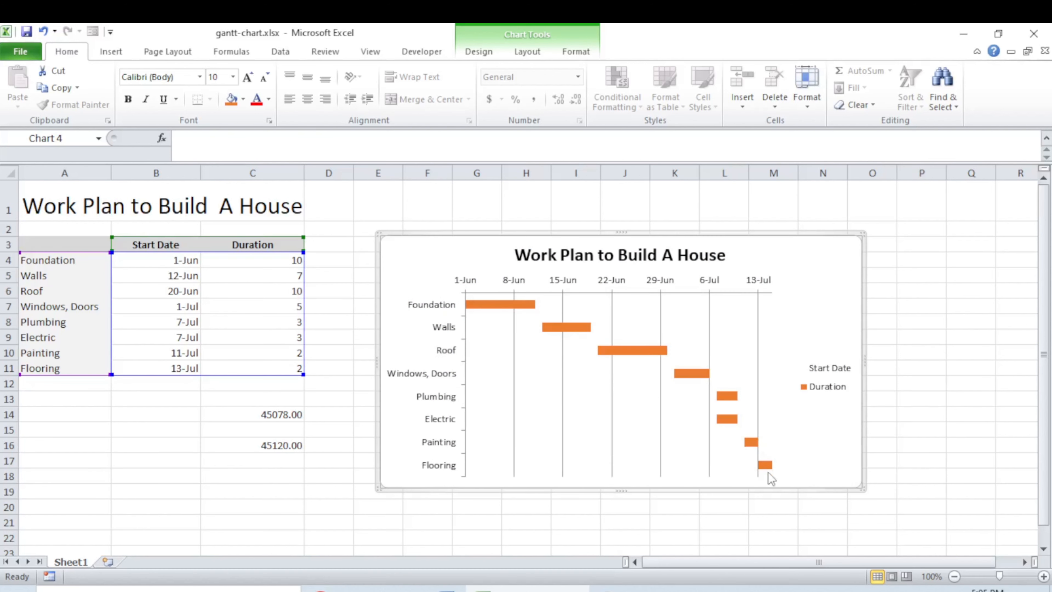
# Add data labels to the Duration series bars in the chart
pyautogui.click(508, 306)
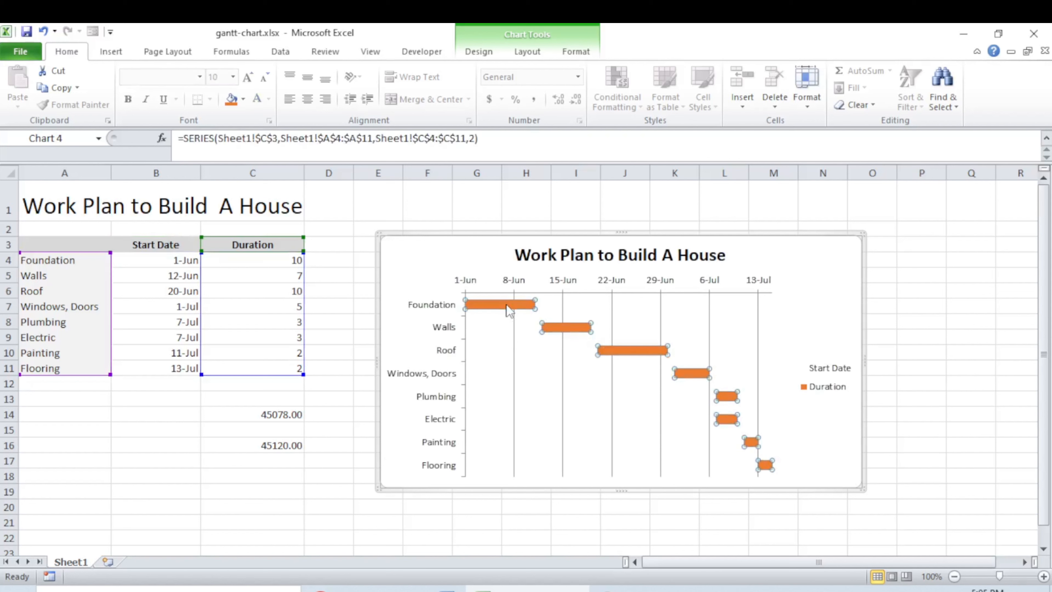
pyautogui.rightClick(507, 307)
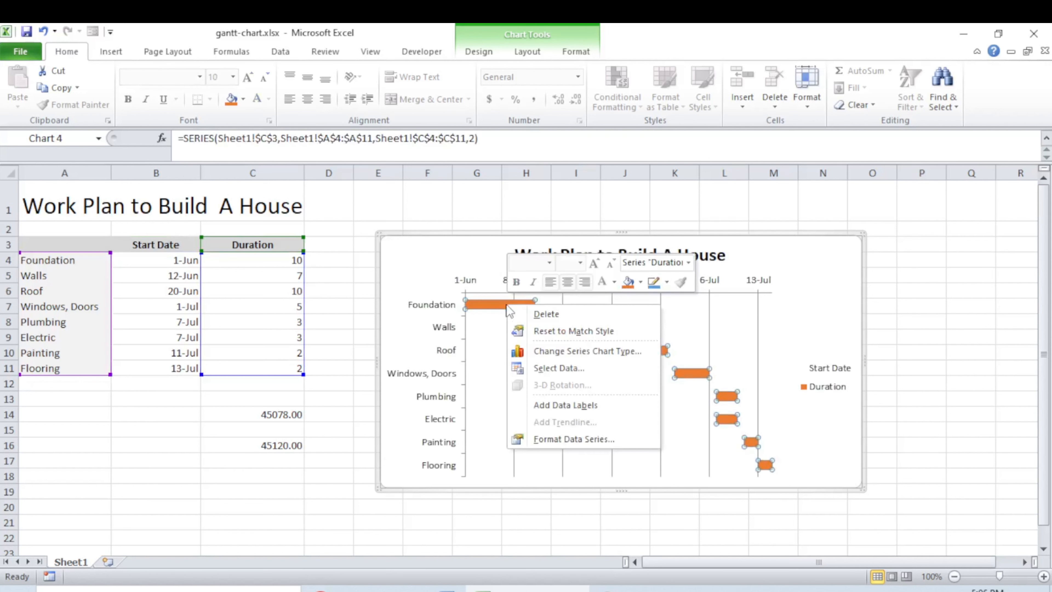
pyautogui.click(545, 403)
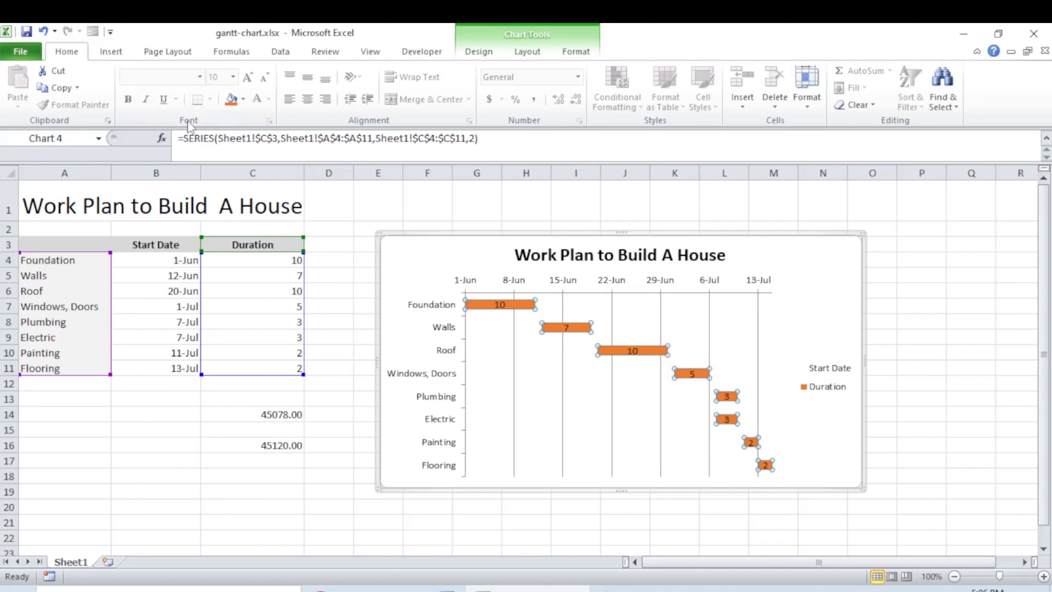
pyautogui.click(114, 51)
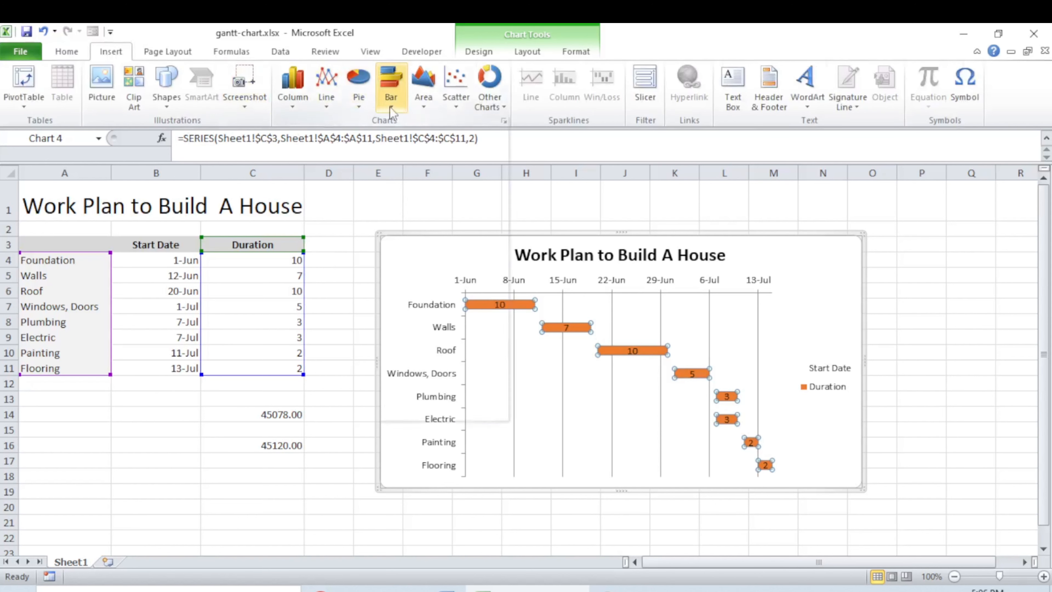
pyautogui.click(391, 85)
pyautogui.click(350, 242)
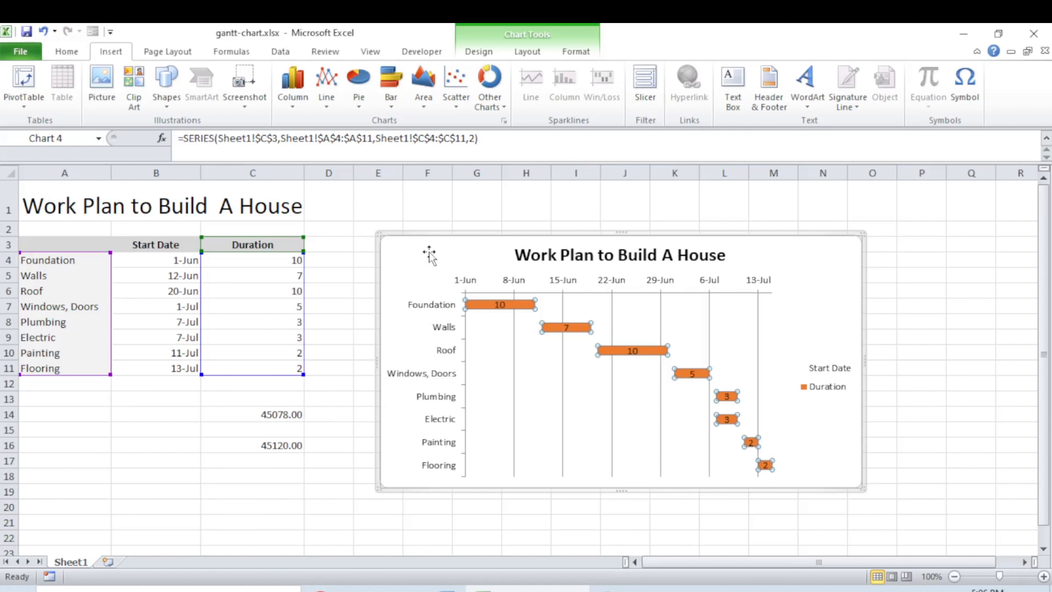
# Review the fixed minimum, maximum and major unit settings of the chart's horizontal date axis
pyautogui.click(572, 286)
pyautogui.rightClick(572, 286)
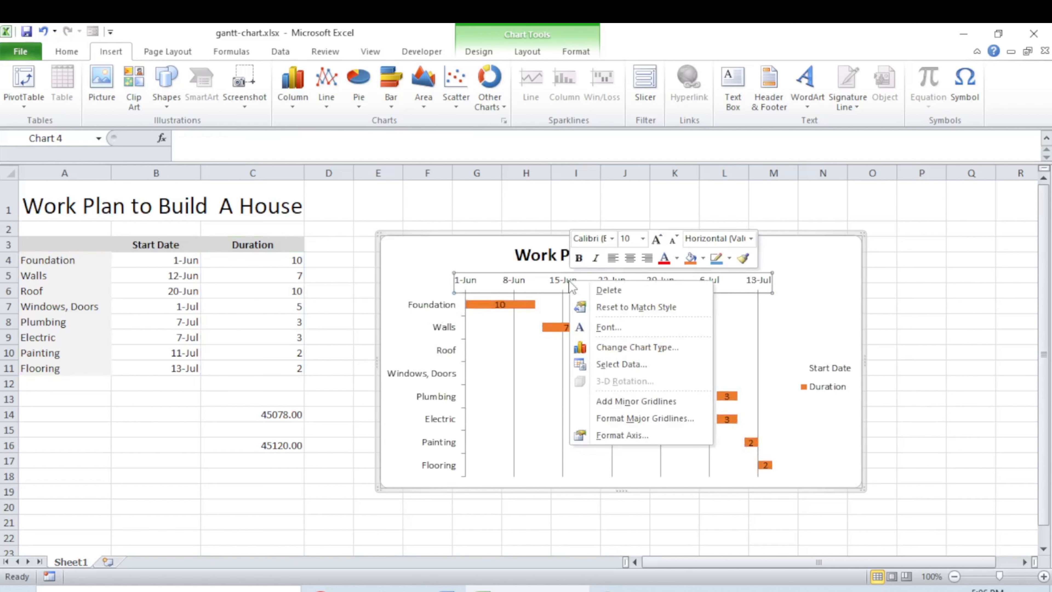
pyautogui.click(622, 435)
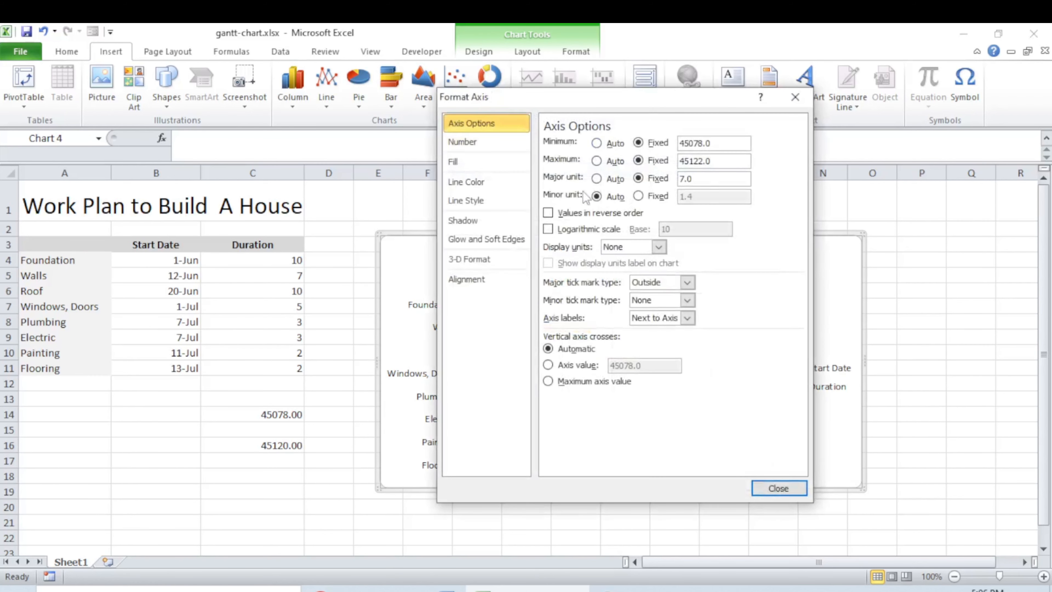
pyautogui.click(794, 97)
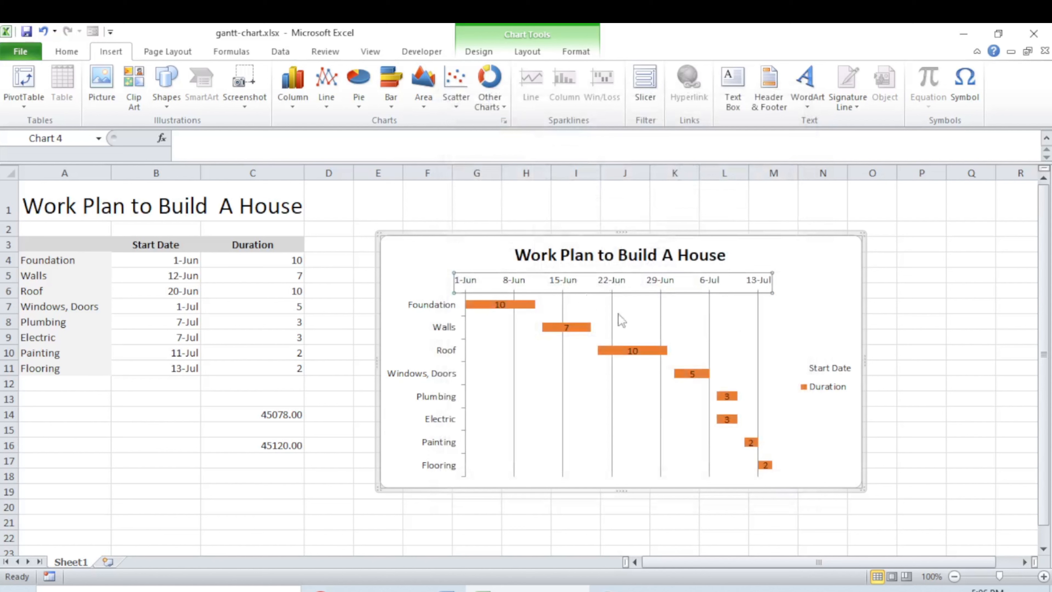